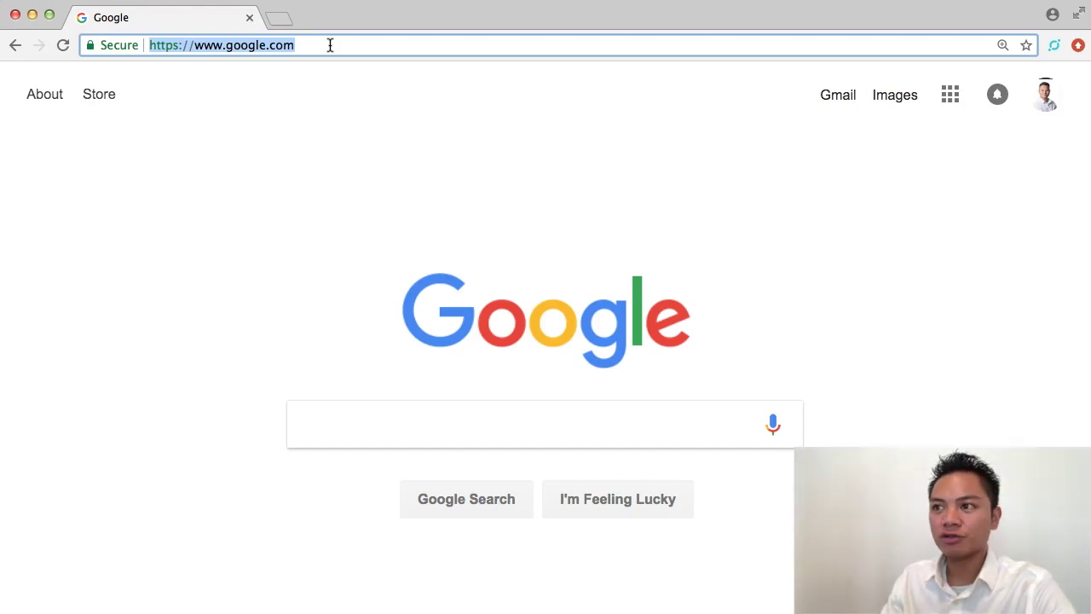
Load coinmarketcap.com, search 'nxt' and open the Nxt (NXT) currency page.
text(coinmarketcap)
key(Return)
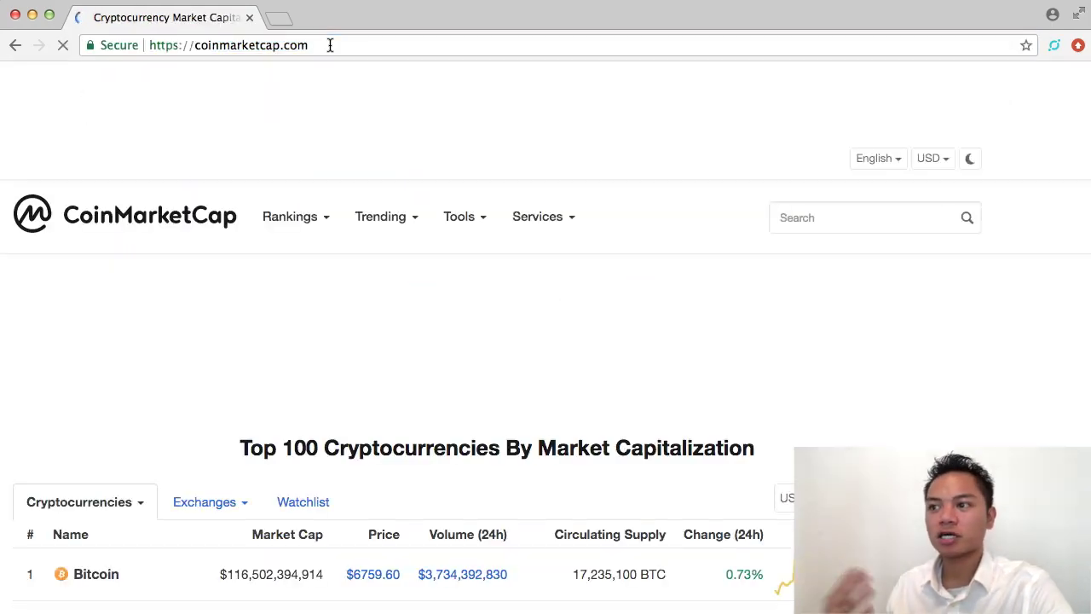
click(870, 215)
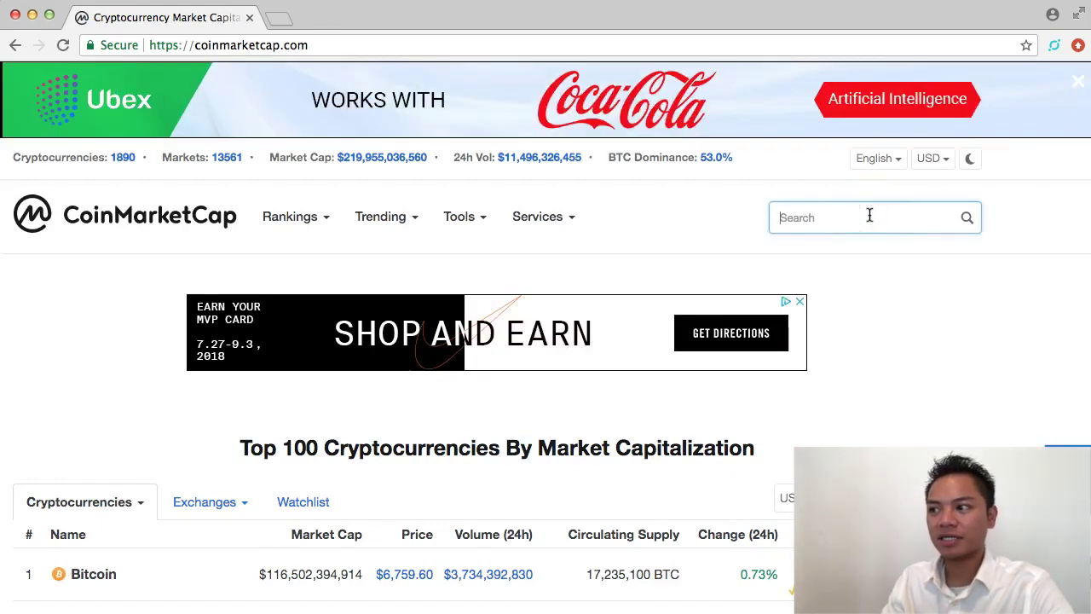
text(nxt)
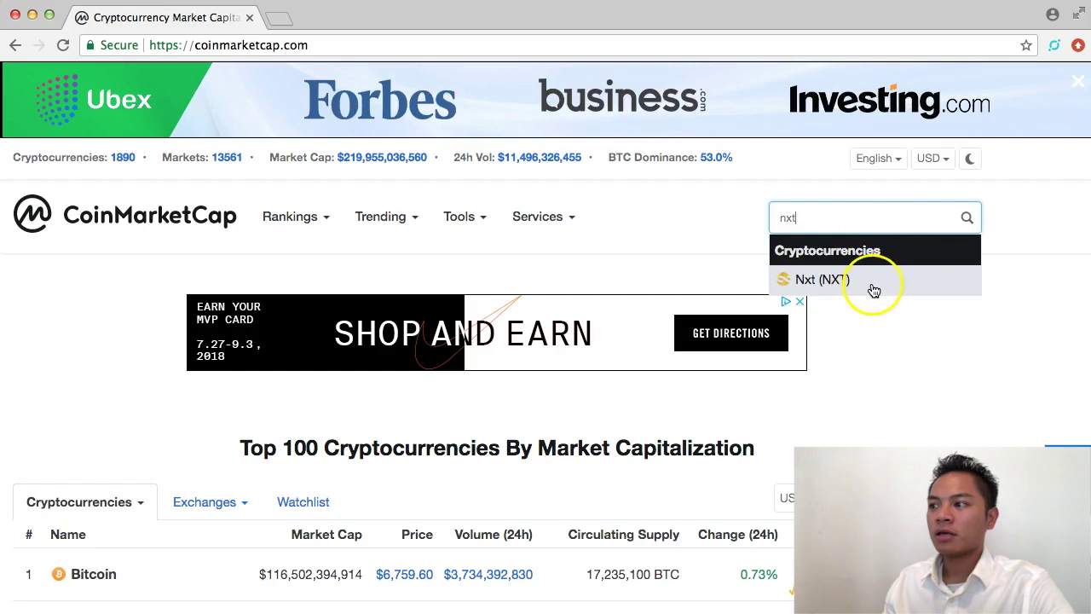
click(873, 286)
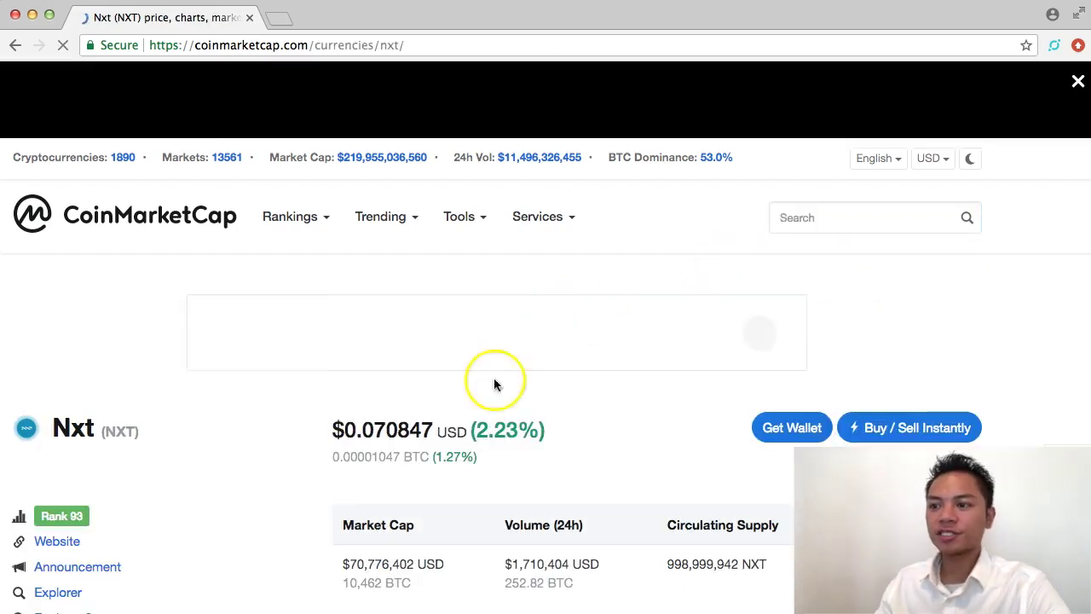
Scroll the Nxt page and open its official website link in a new tab.
scroll(300, 460, down, 2)
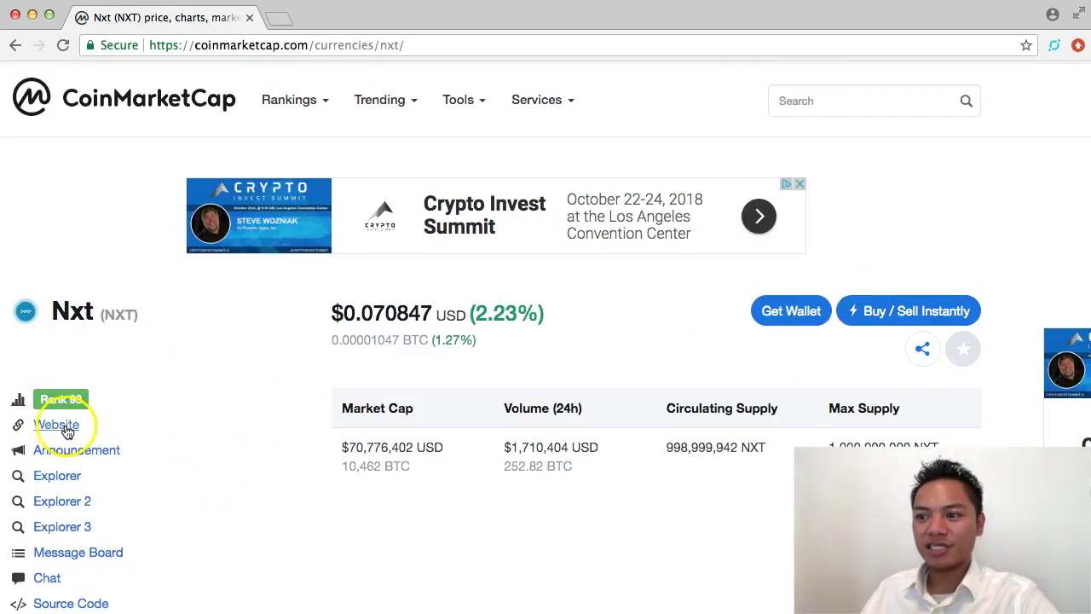
scroll(68, 428, down, 1)
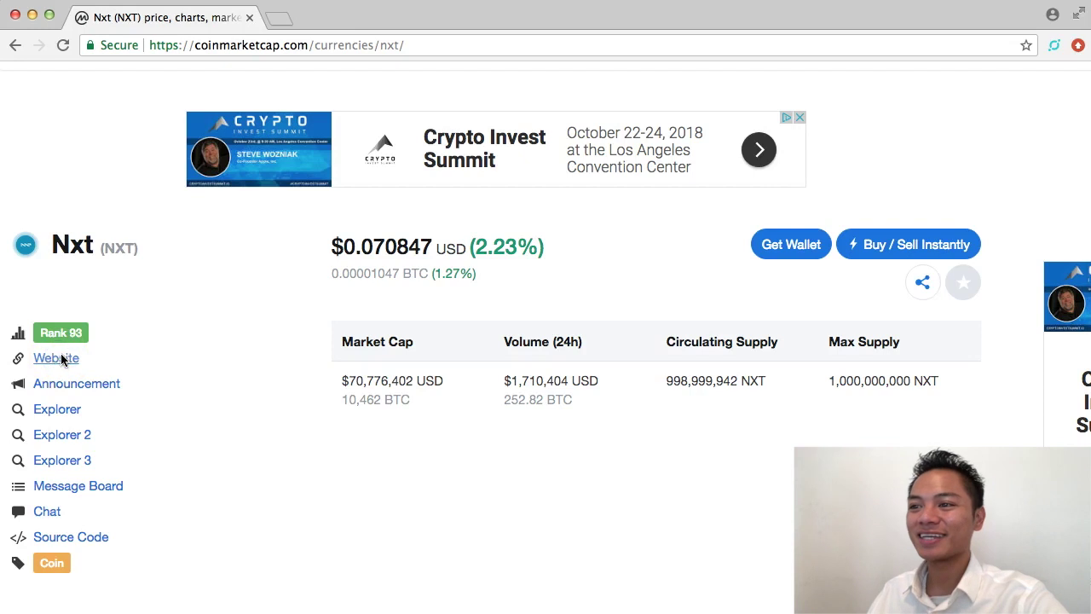
scroll(58, 353, down, 1)
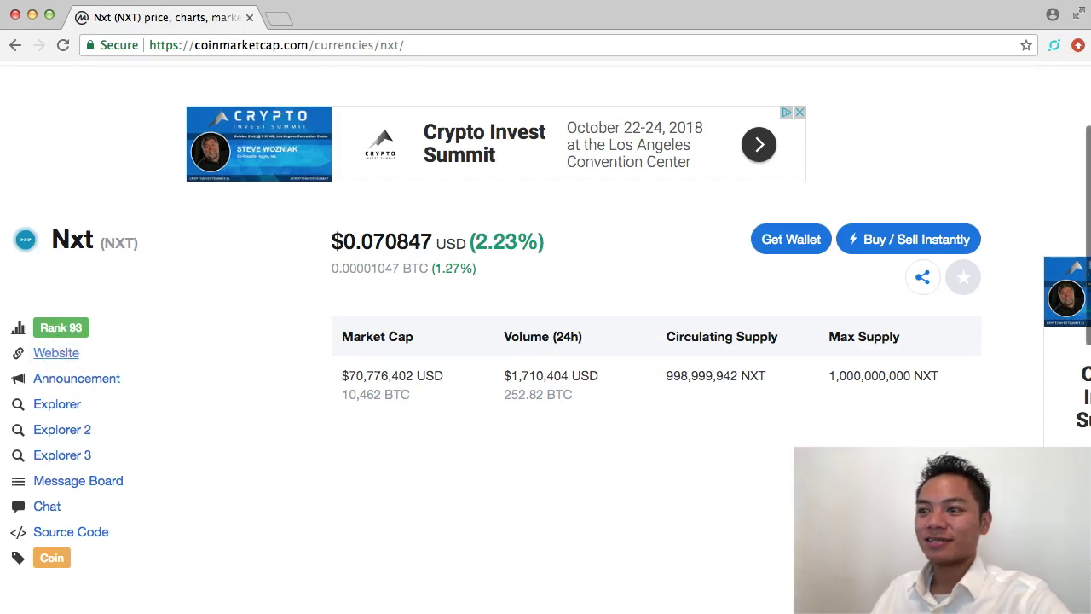
click(60, 354)
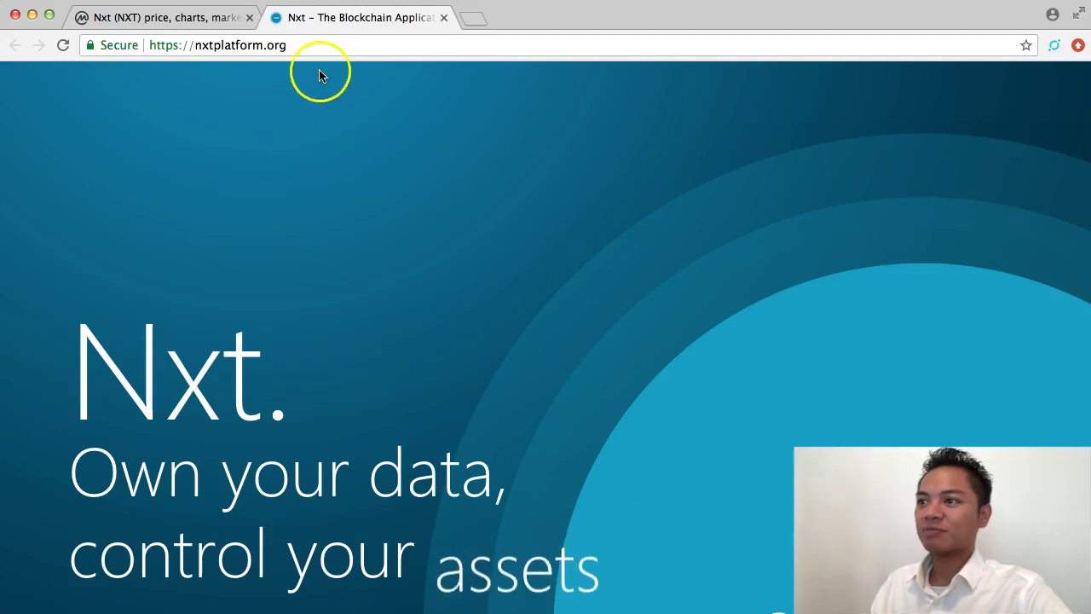
Check nxtplatform.org's address and secure-connection details, then return to the CoinMarketCap Nxt tab.
click(319, 46)
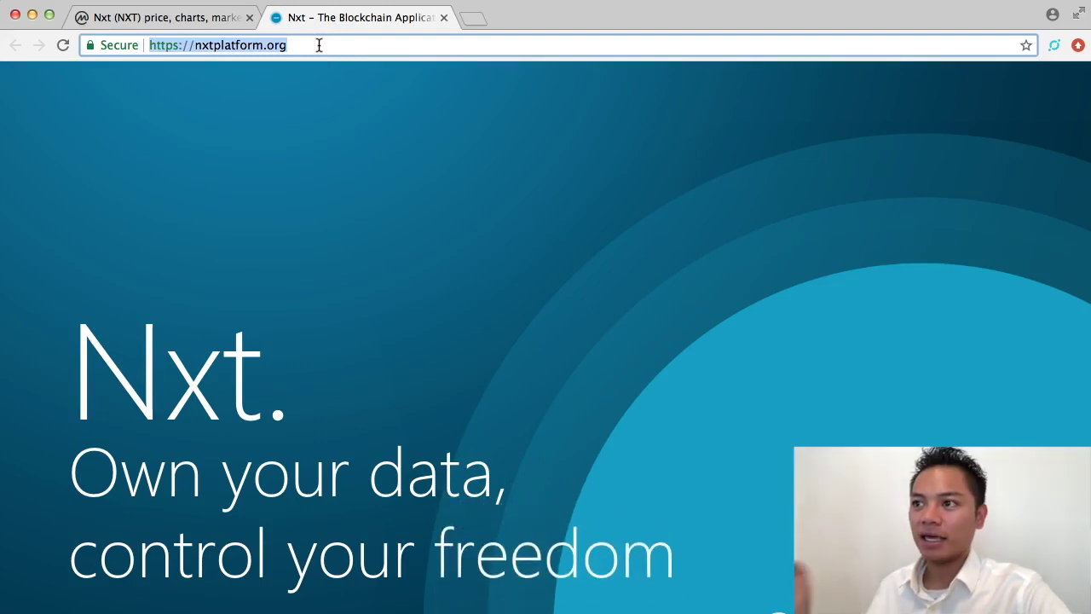
triple_click(161, 45)
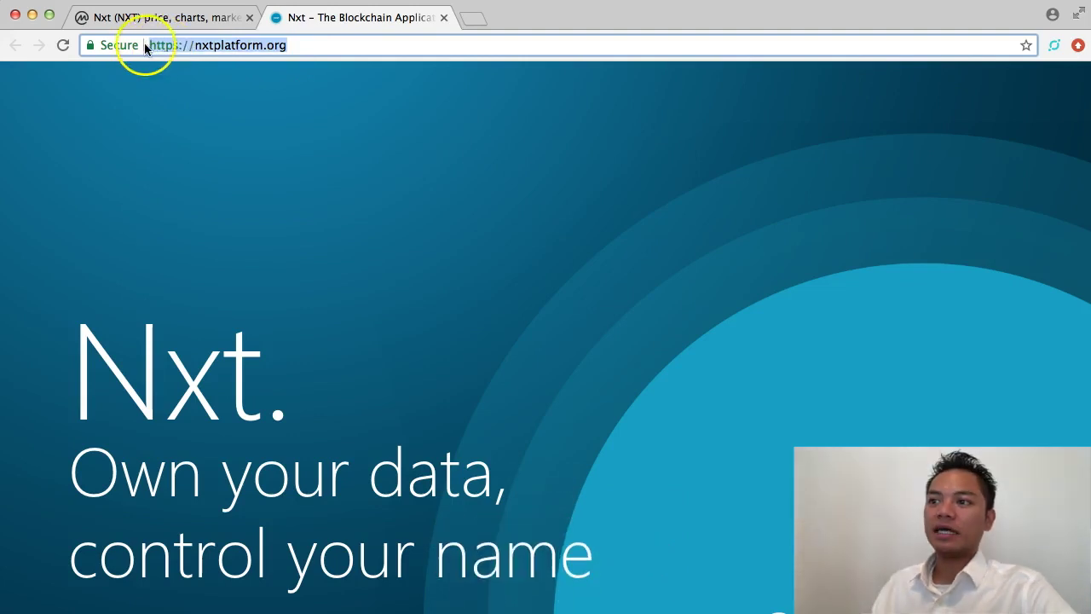
click(89, 46)
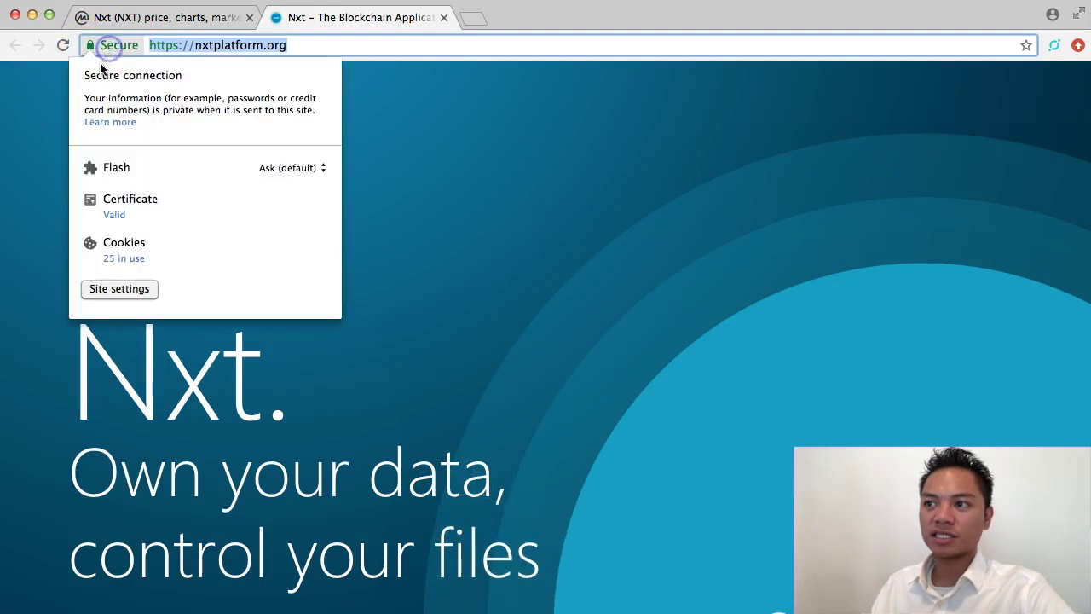
drag(84, 74, 207, 74)
click(319, 49)
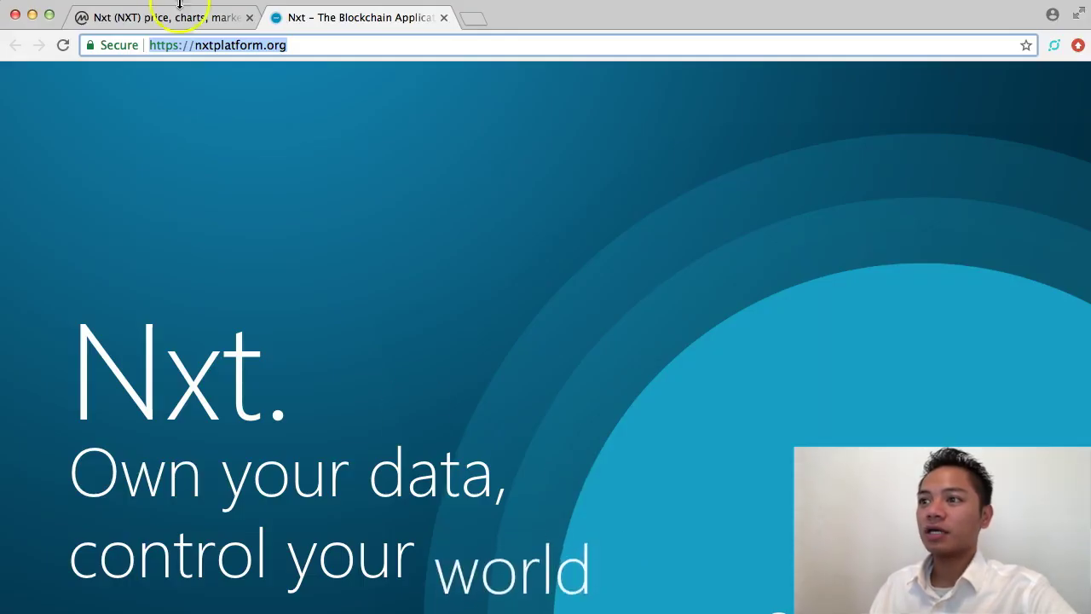
click(179, 5)
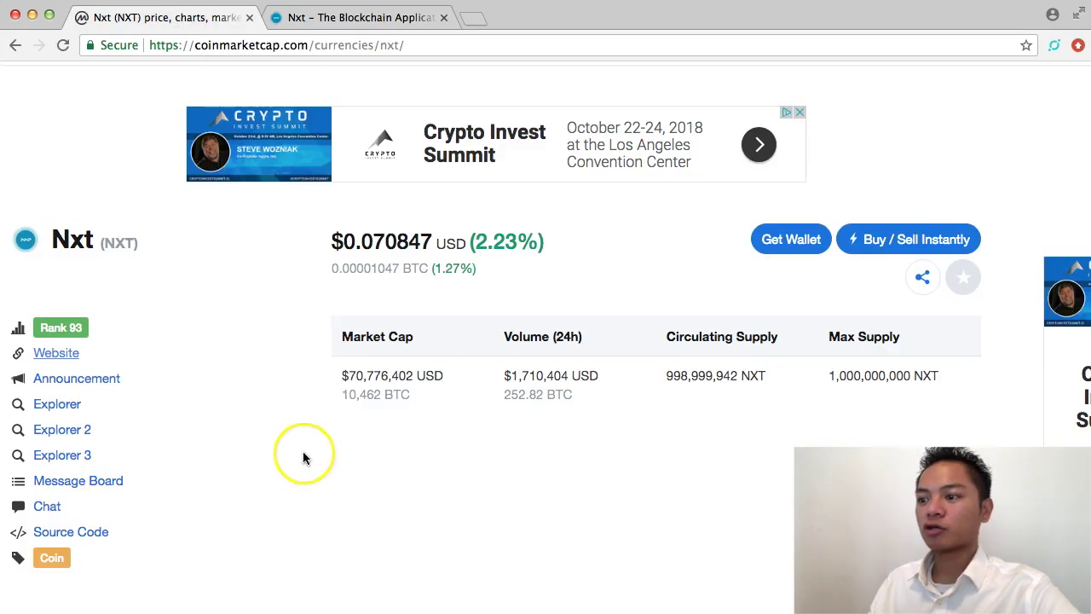
scroll(303, 451, down, 3)
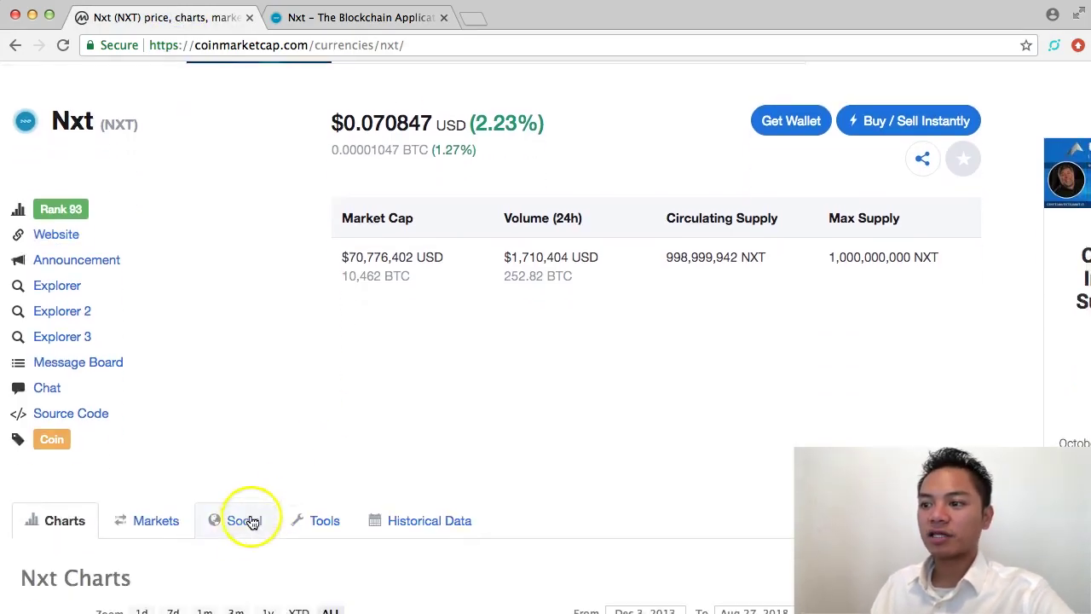
scroll(171, 342, down, 1)
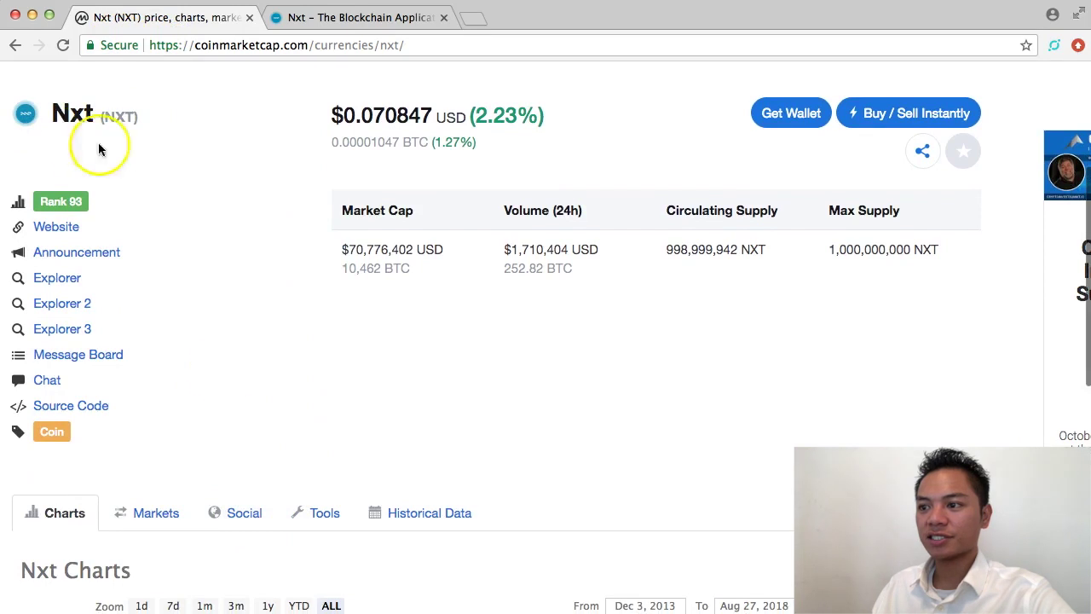
scroll(247, 443, down, 2)
click(243, 458)
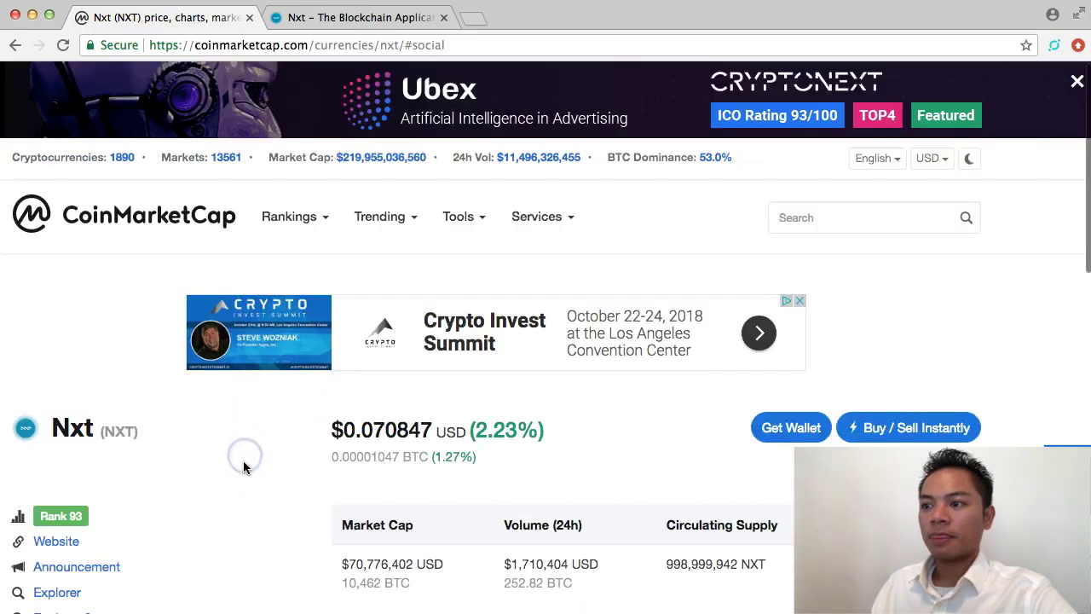
scroll(243, 460, down, 5)
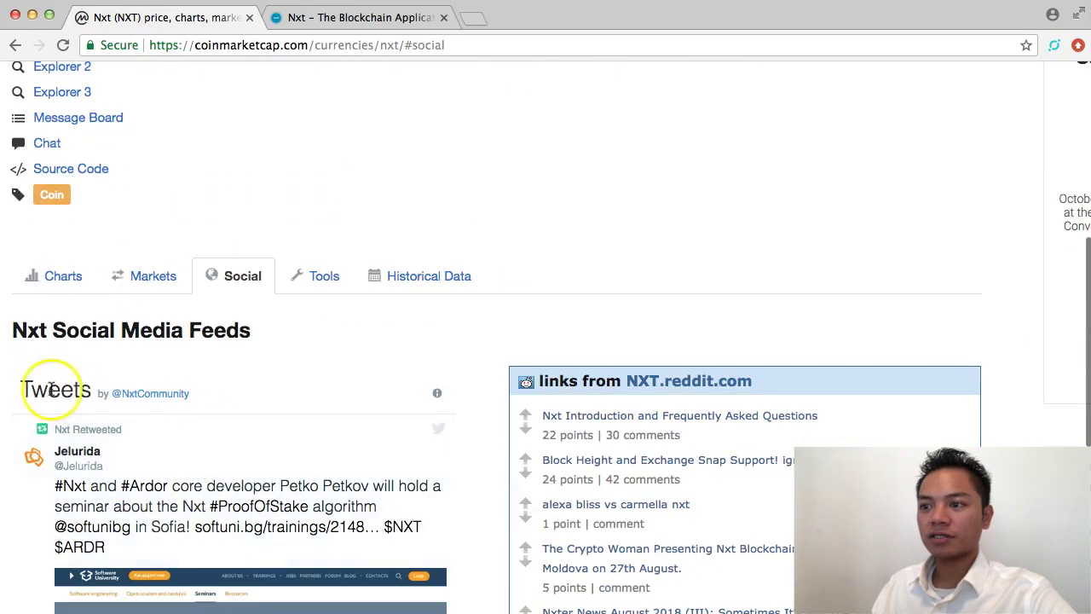
drag(28, 389, 152, 402)
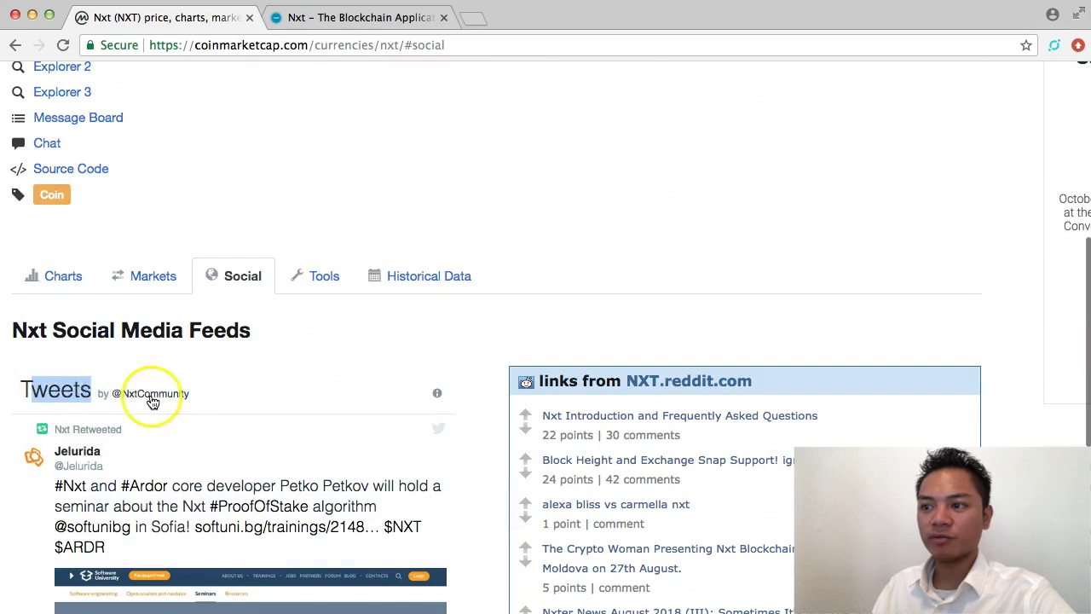
click(152, 401)
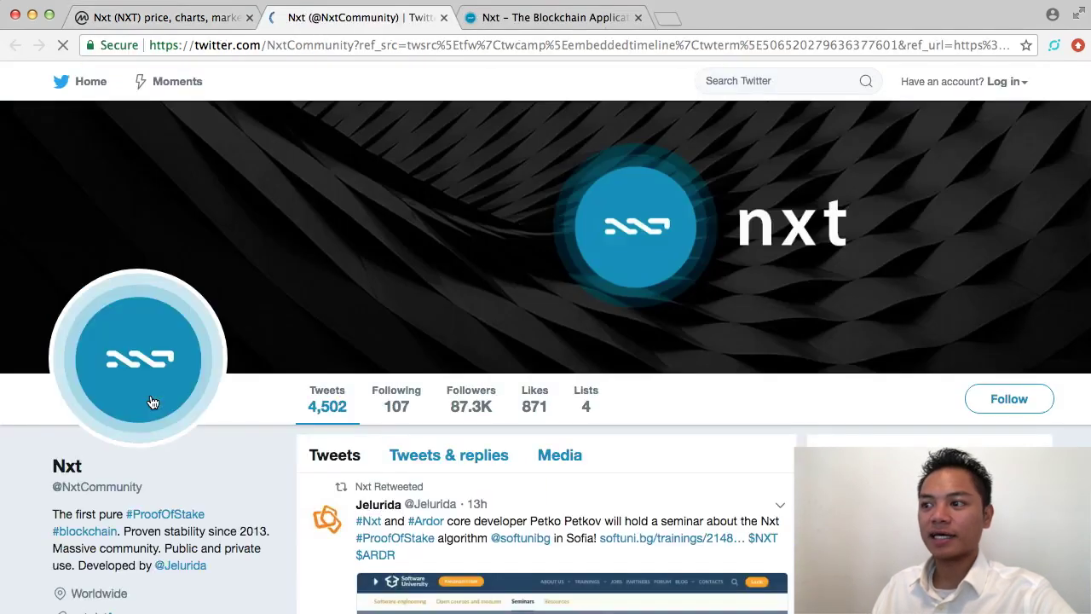
scroll(329, 450, down, 2)
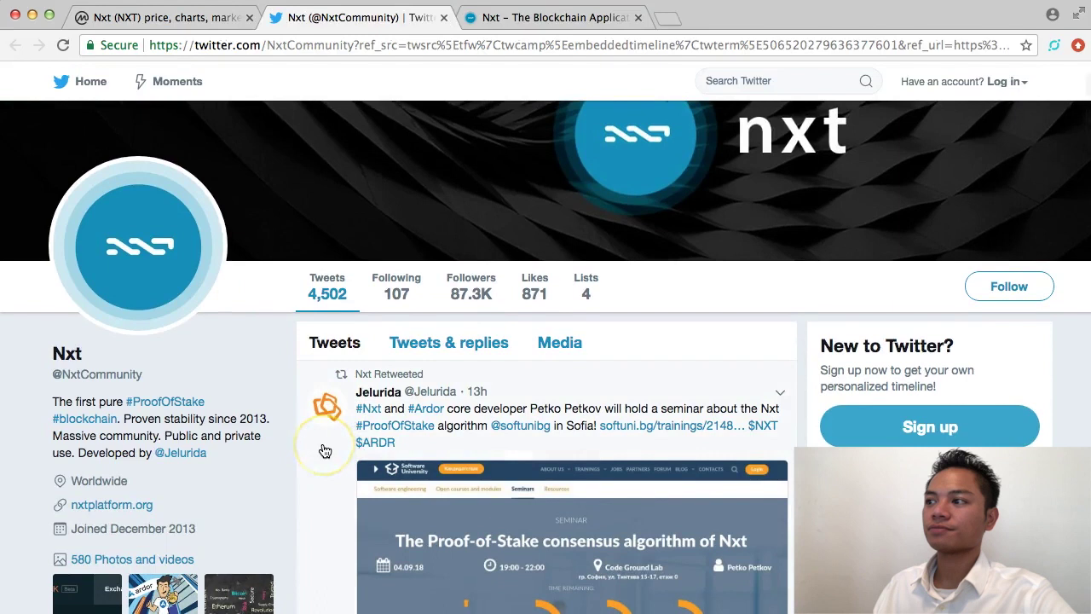
scroll(325, 450, up, 1)
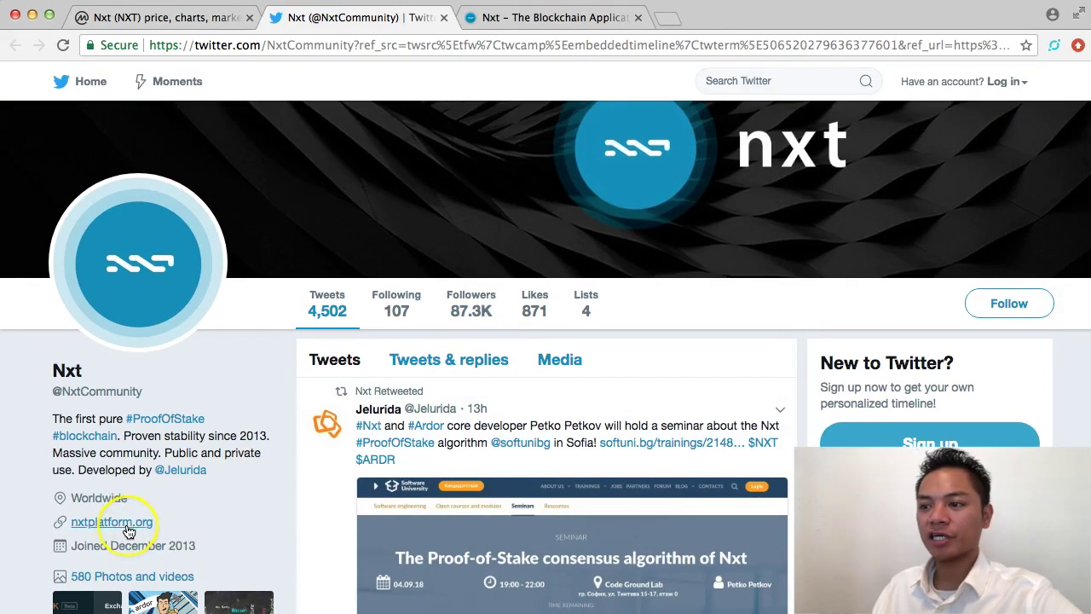
click(128, 522)
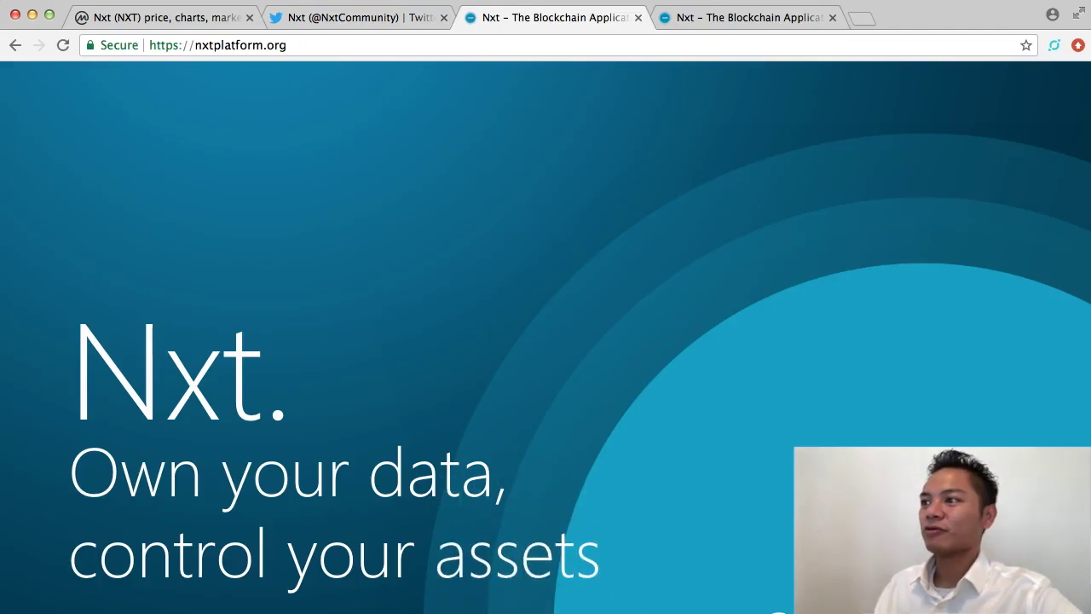
Close the duplicate tab and go to nxtplatform.org's Download page for Nxt client 1.11.12.
click(638, 19)
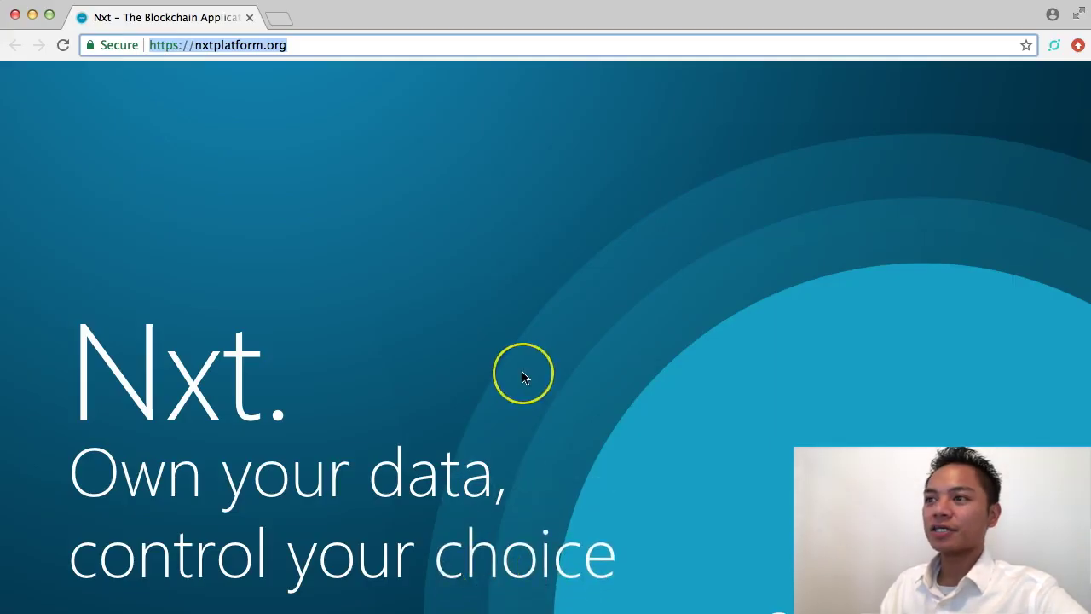
scroll(523, 375, down, 5)
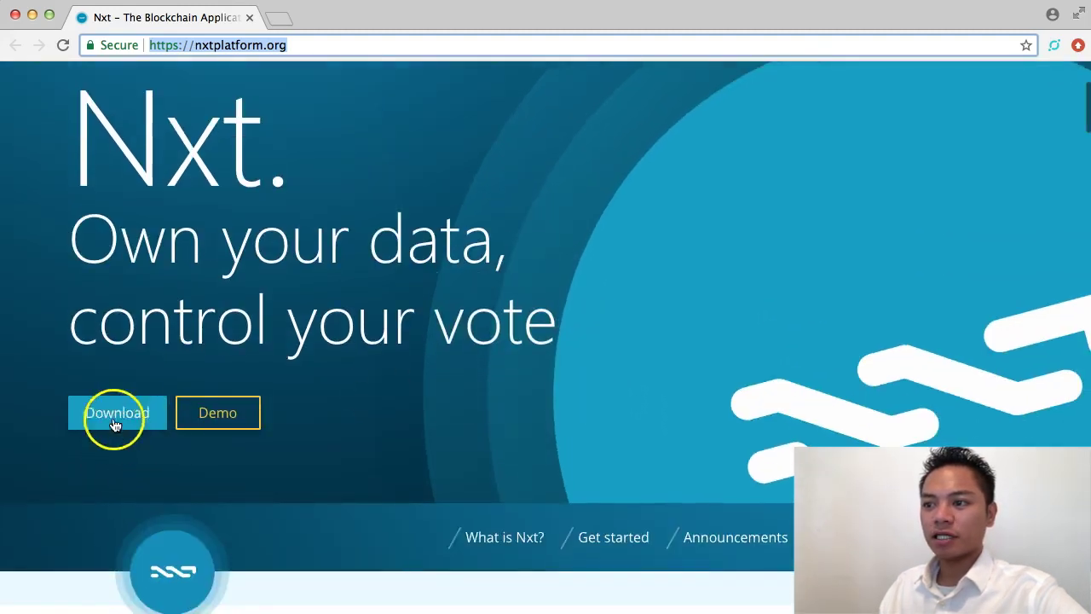
click(119, 415)
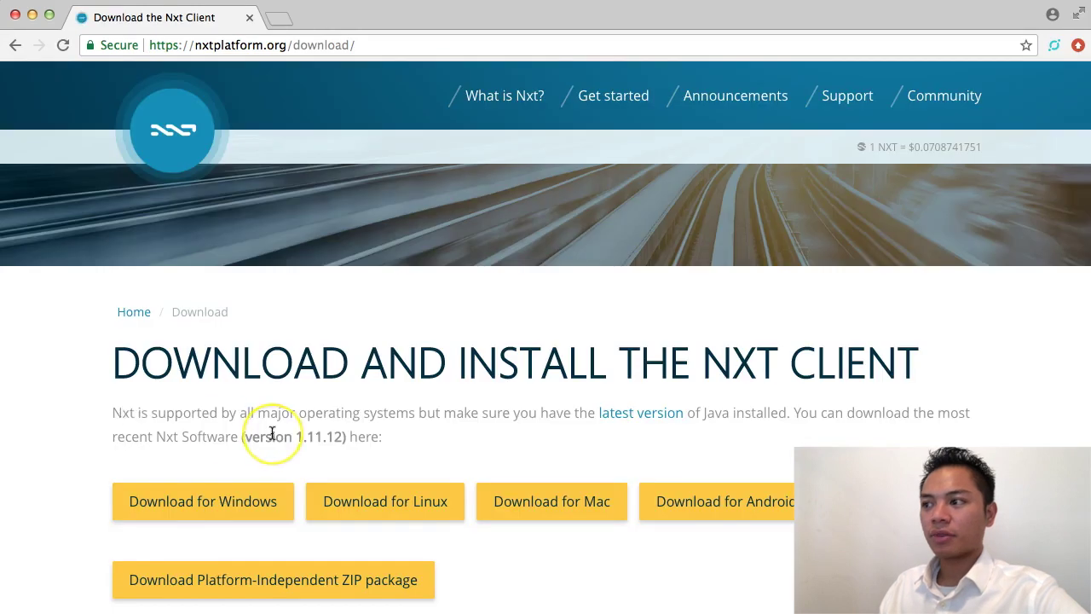
scroll(273, 427, down, 2)
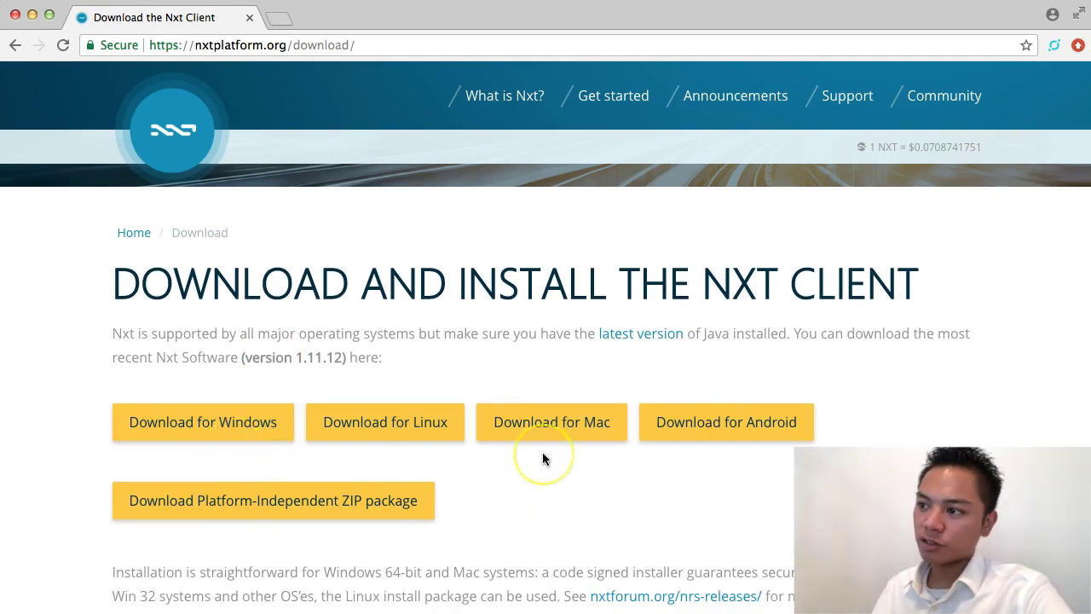
click(157, 266)
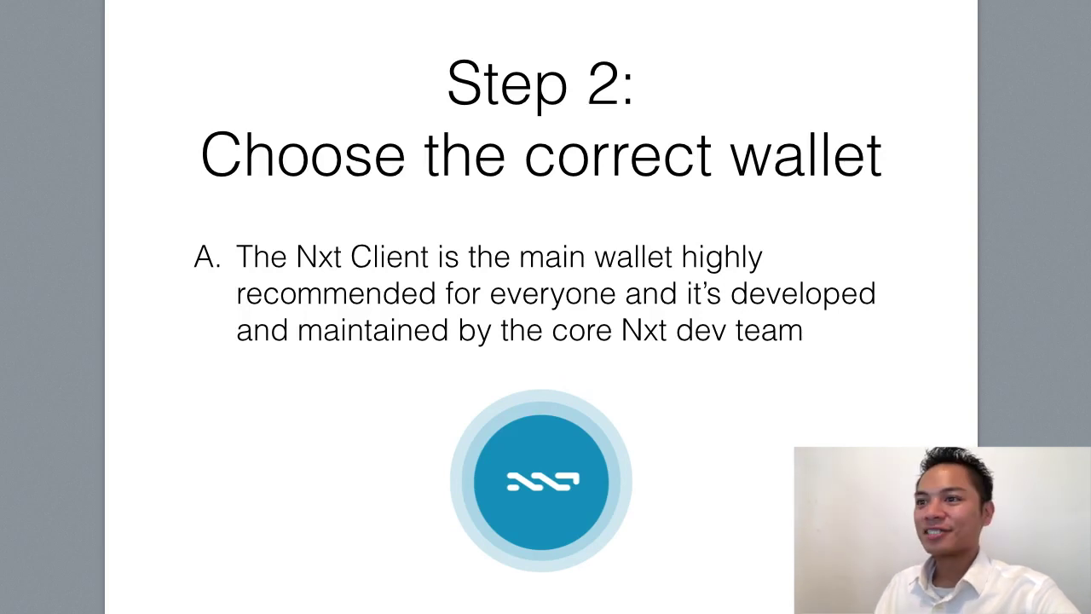
Advance the Keynote presentation to the 'Step 3: Download the wallet' slide.
key(Right)
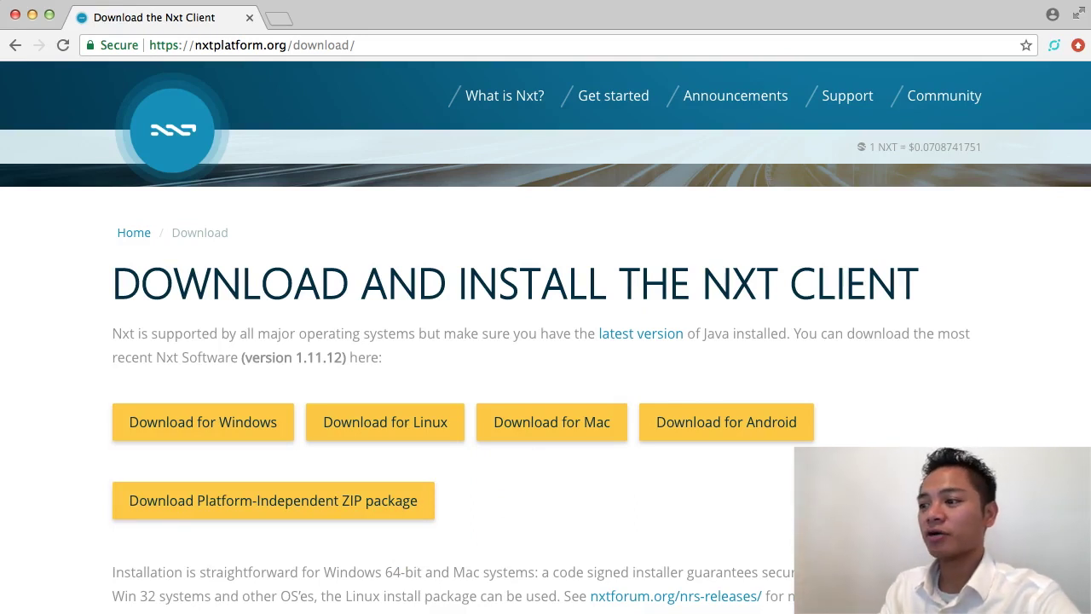
Download the Mac installer nxt-installer-1.11.14.dmg and open it from Chrome's download bar.
click(542, 421)
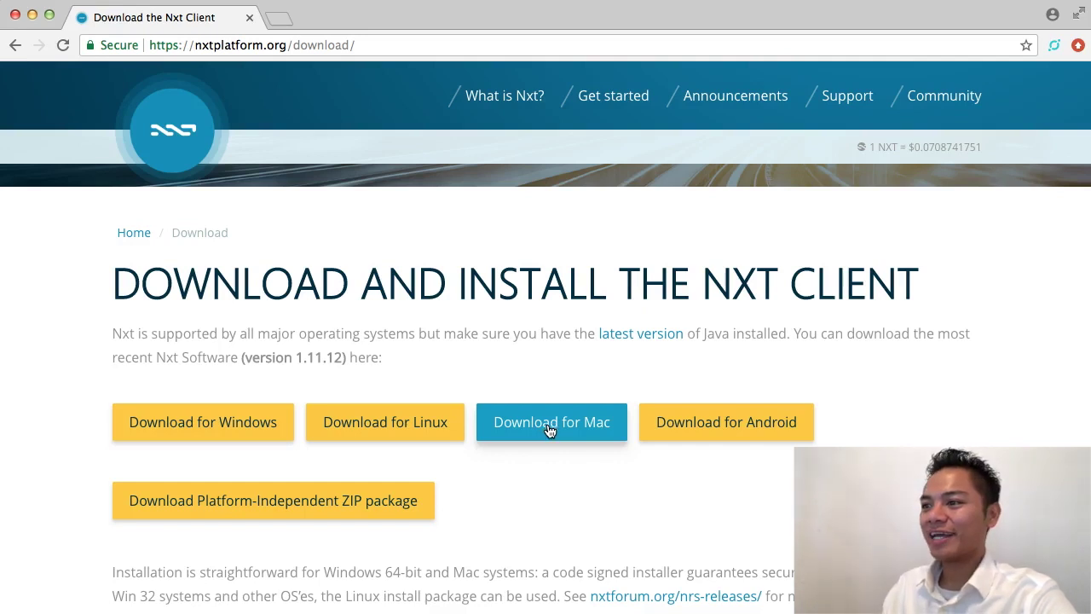
click(551, 429)
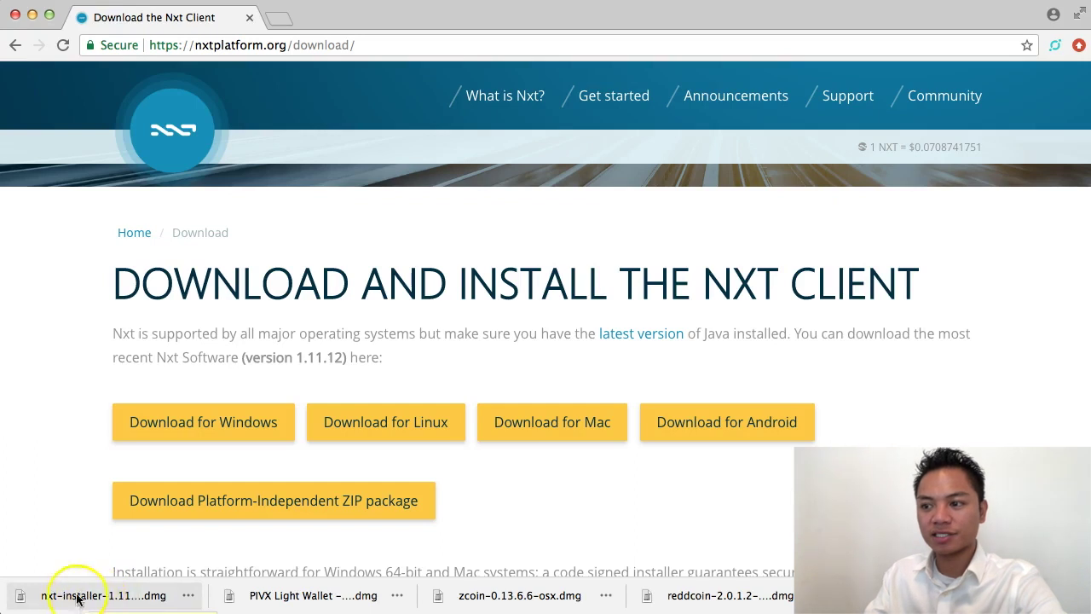
click(118, 596)
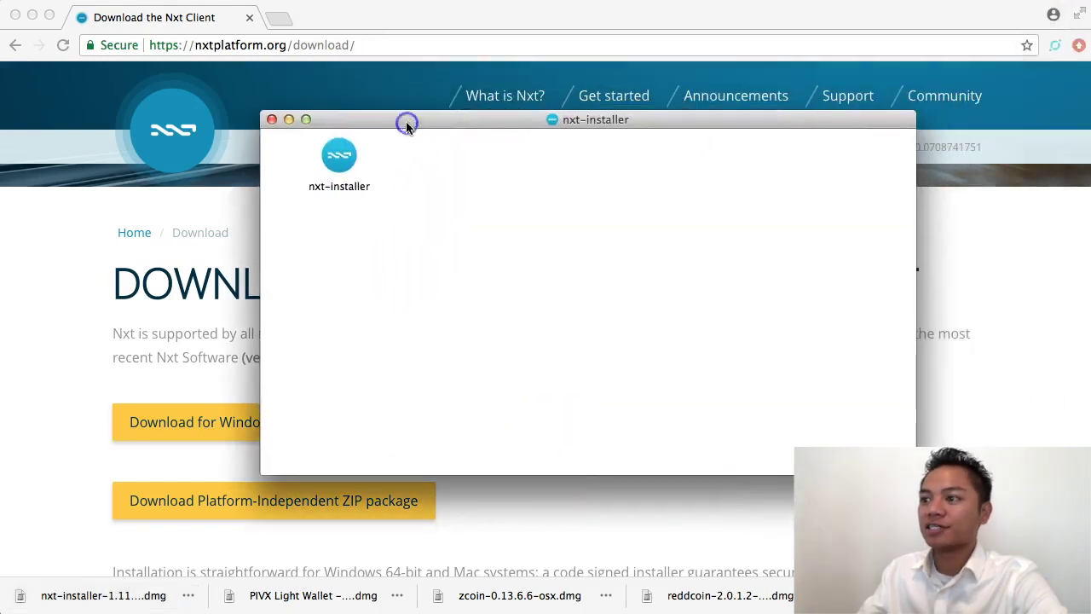
Launch nxt-installer from the disk image and confirm opening the downloaded app.
click(340, 151)
drag(341, 150, 328, 161)
click(305, 203)
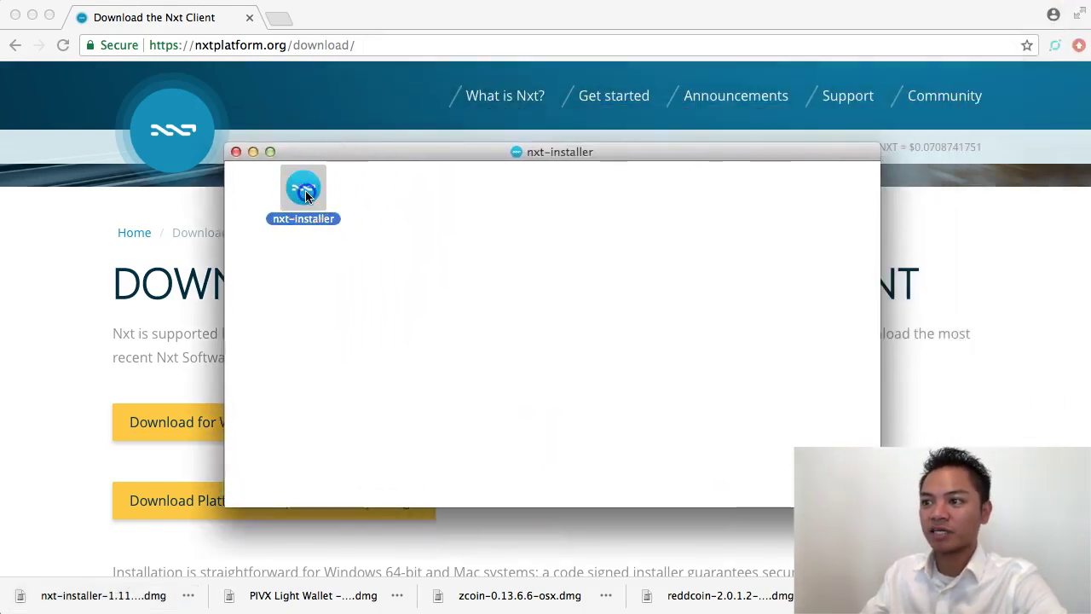
double_click(305, 196)
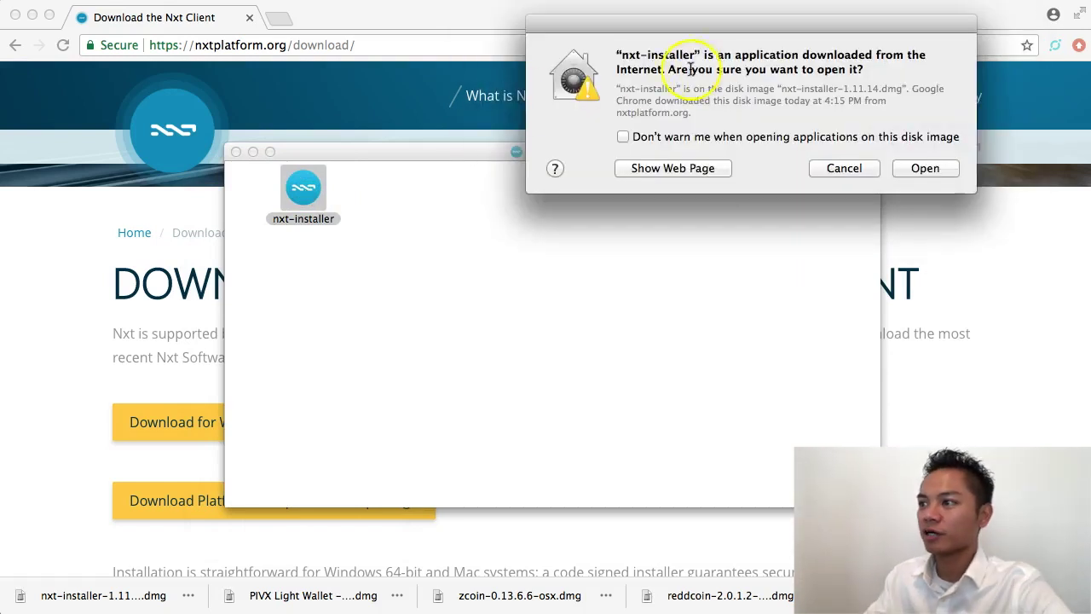
drag(671, 70, 861, 70)
click(925, 168)
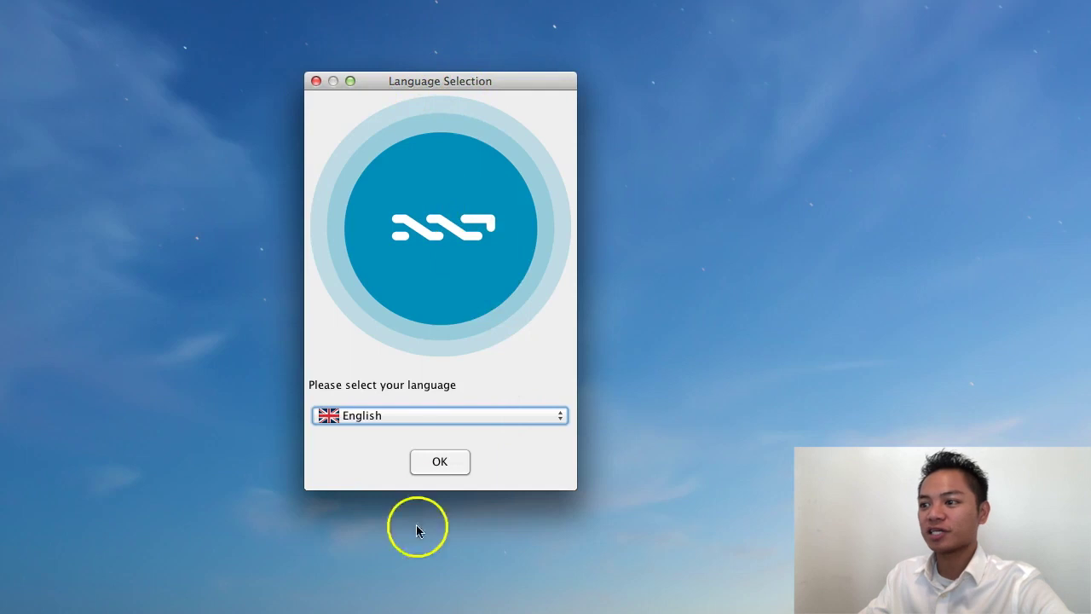
Keep English as the installer language and confirm it.
click(375, 417)
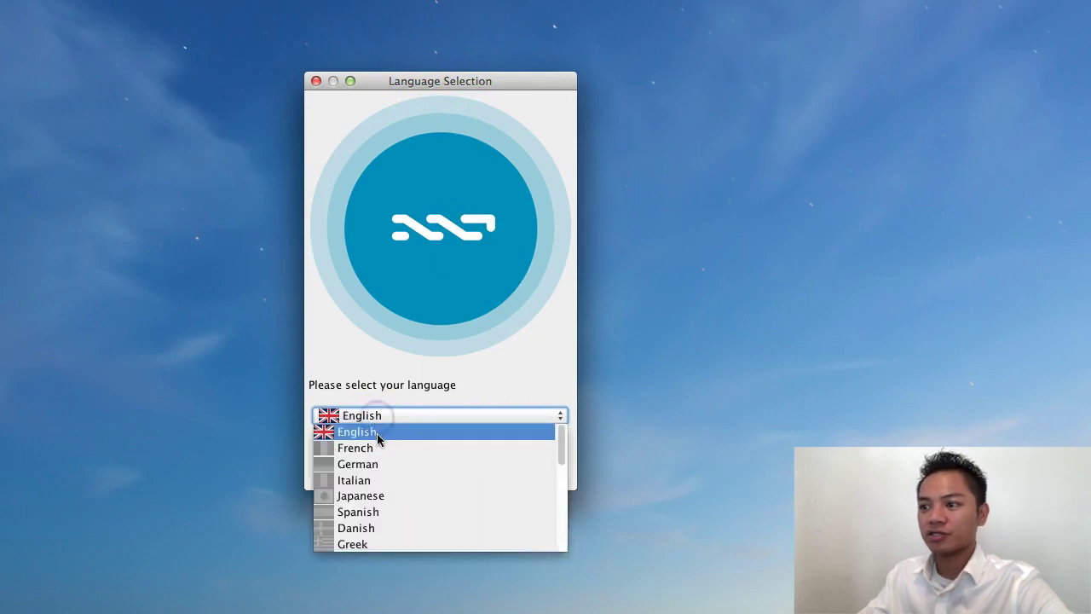
click(377, 434)
click(441, 461)
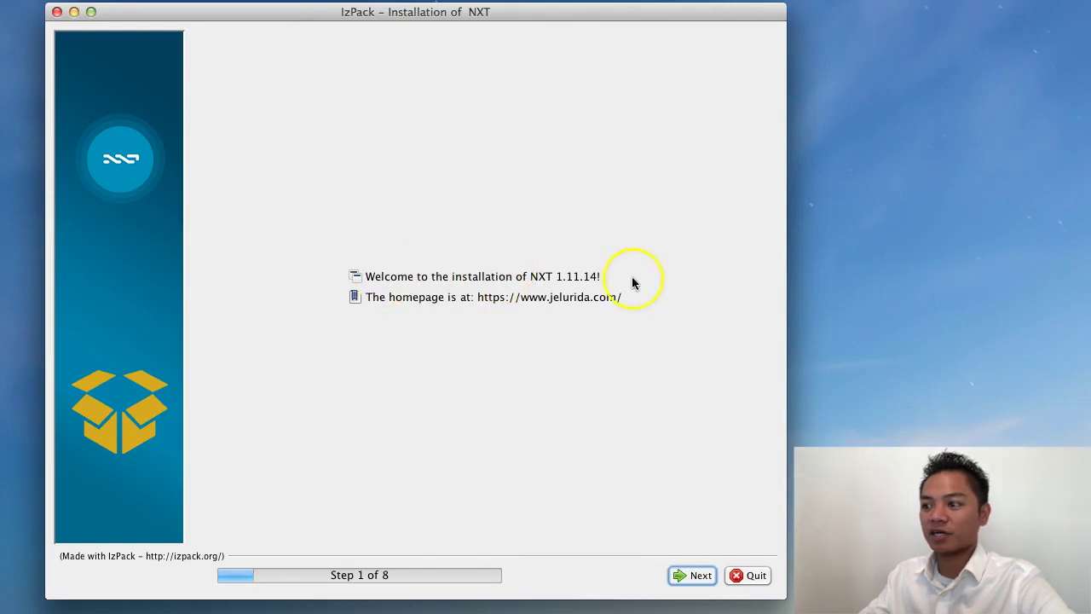
Accept the NXT license terms and advance past release information to the /Applications/nxt.app path step.
click(697, 576)
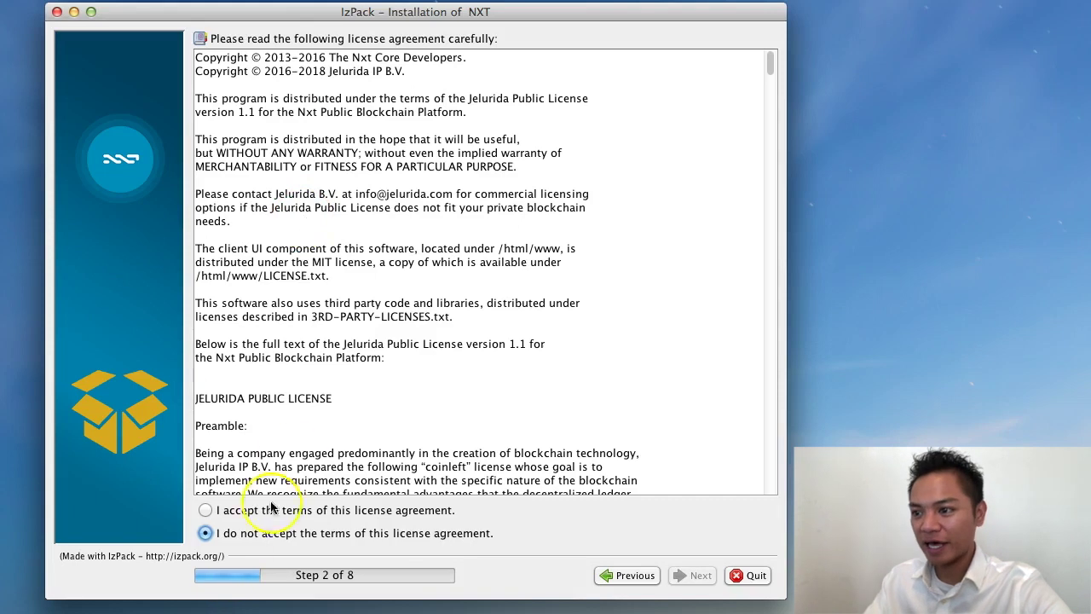
click(205, 510)
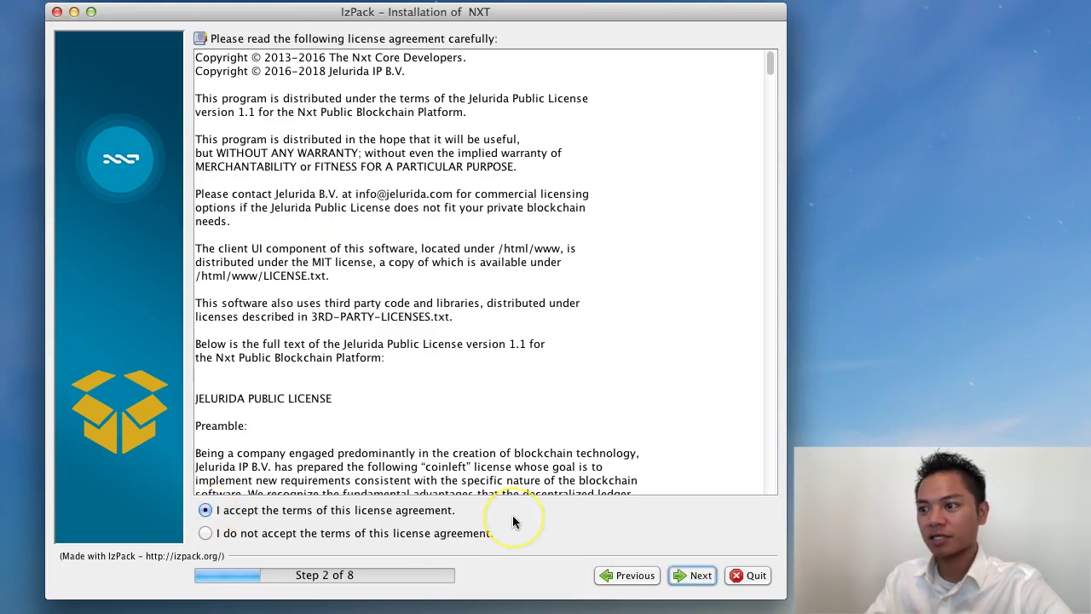
click(679, 577)
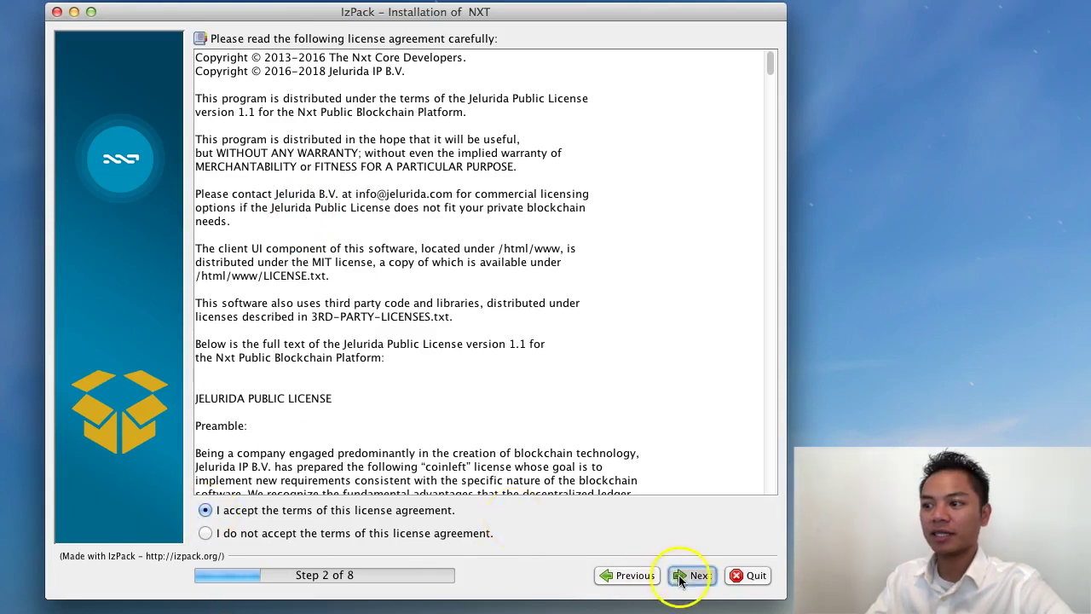
click(692, 576)
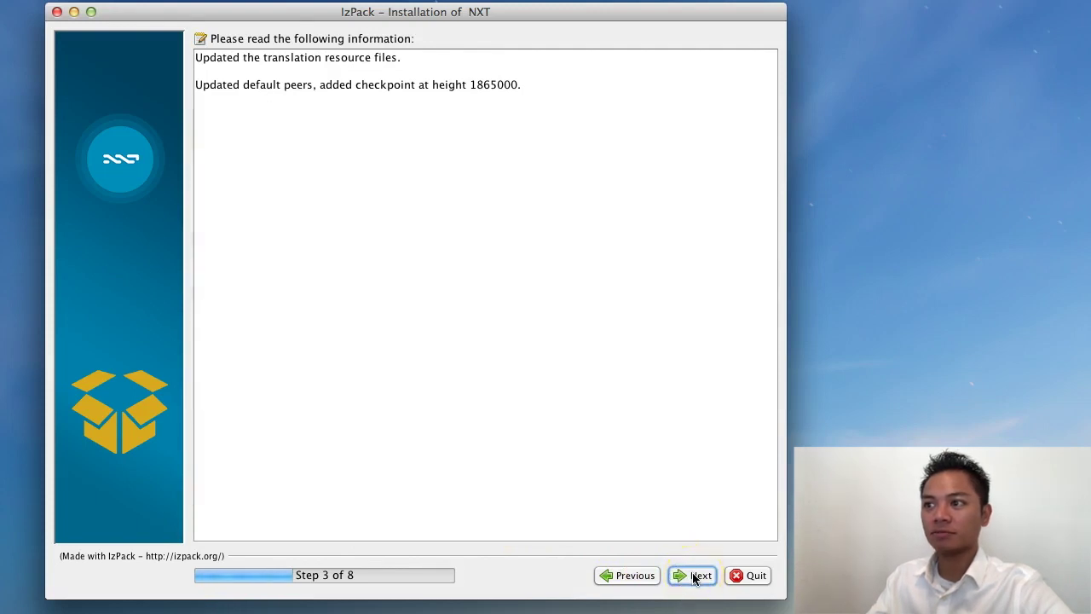
click(695, 577)
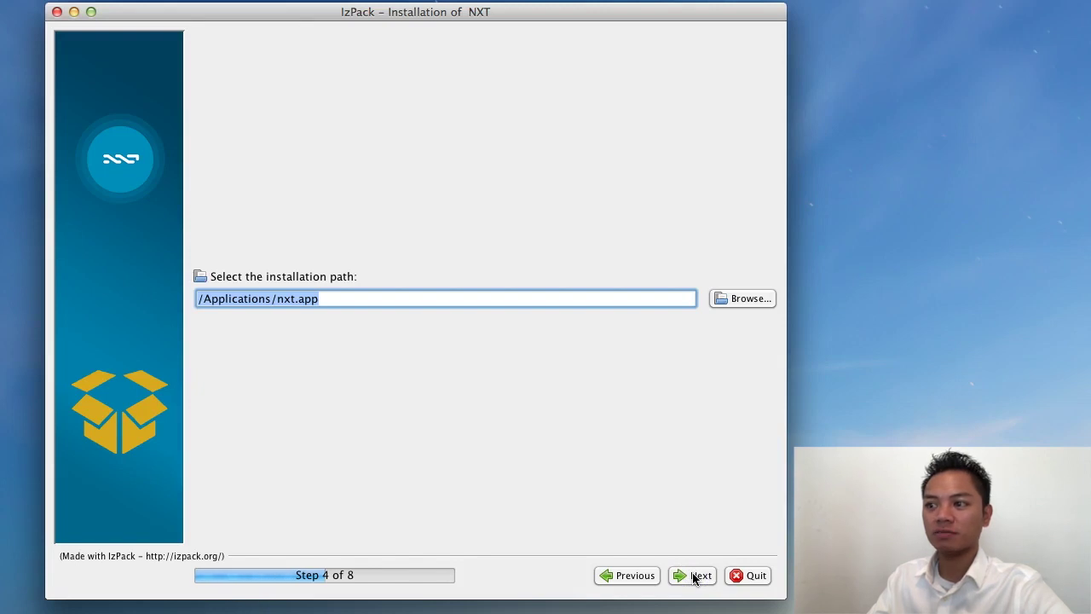
click(695, 577)
Approve /Applications/nxt.app as target, enable 'Operate as light client', and install all 4 packs.
click(579, 317)
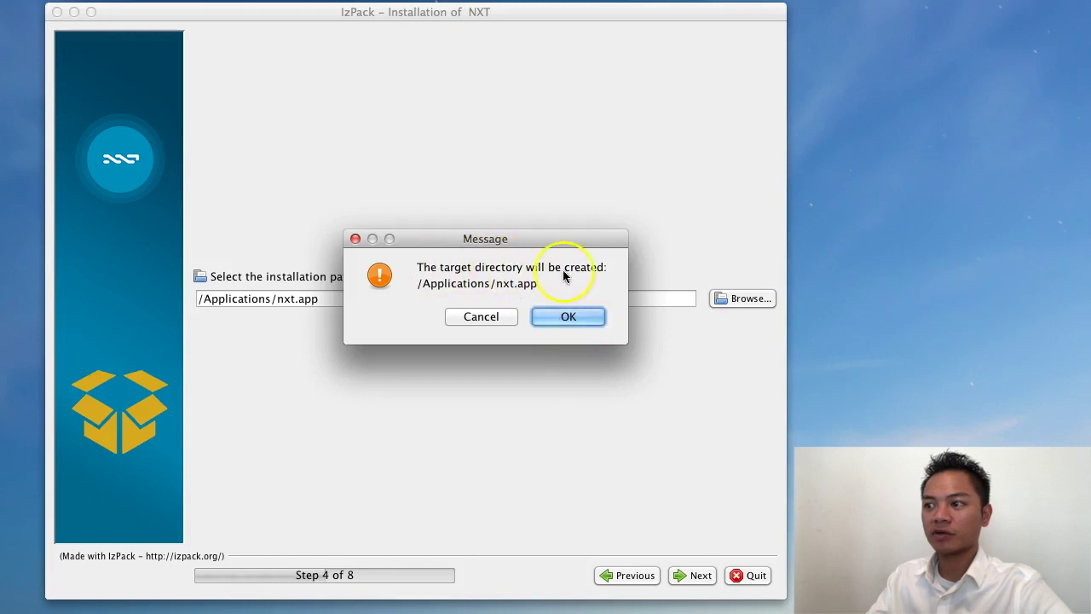
click(579, 321)
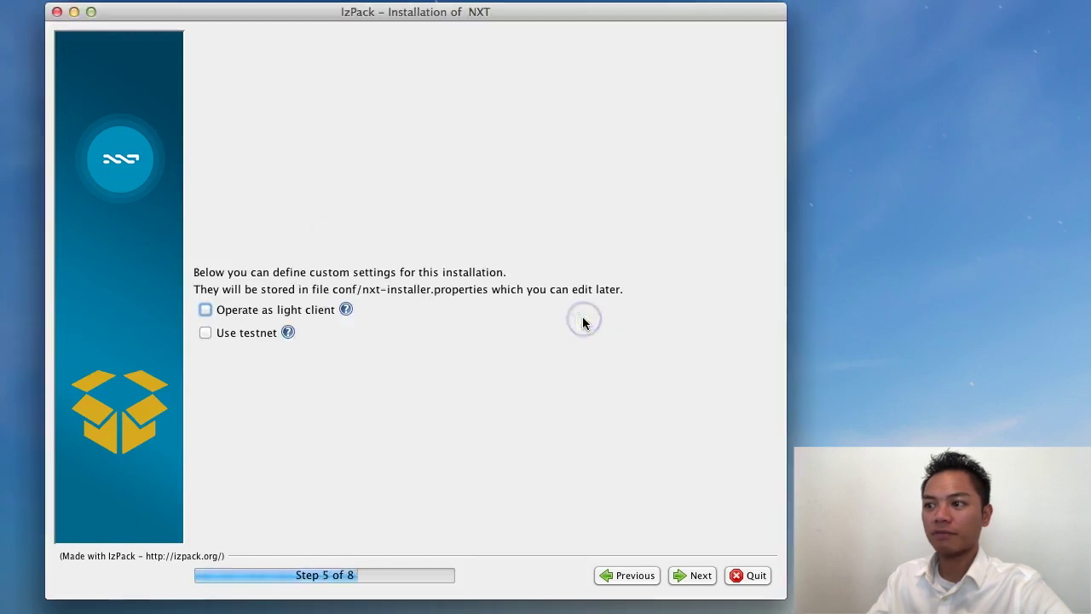
click(205, 310)
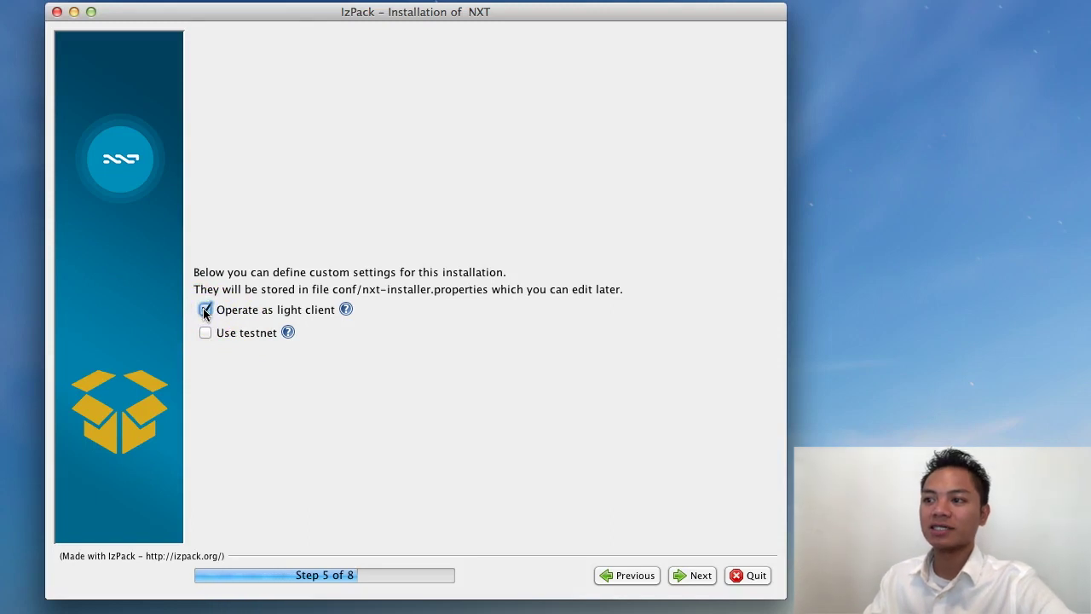
click(700, 577)
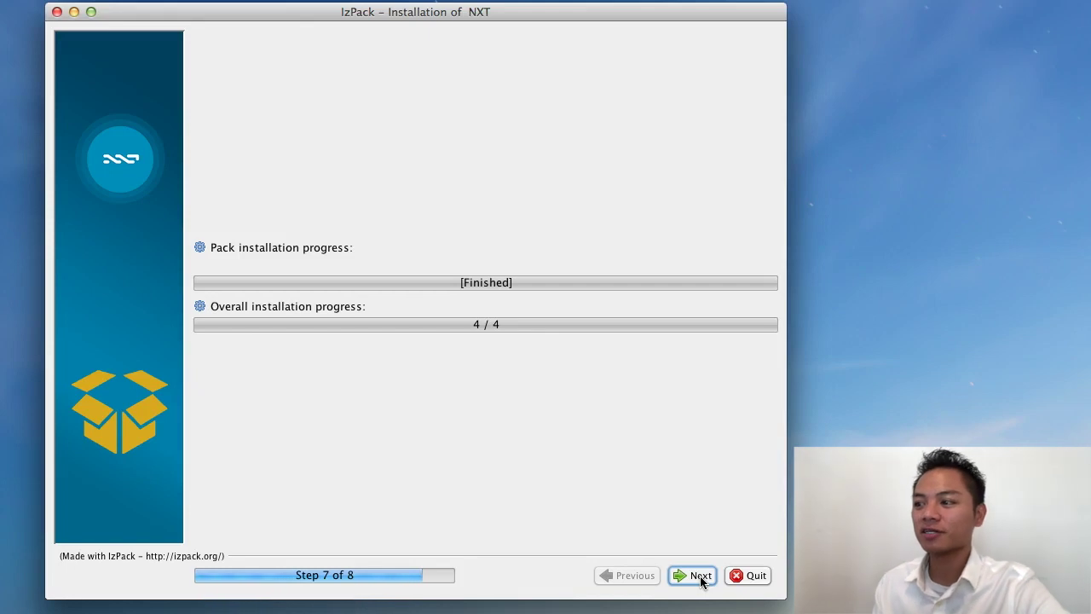
Reach Step 8 'Installation has completed successfully' and close the installer with Done.
click(701, 578)
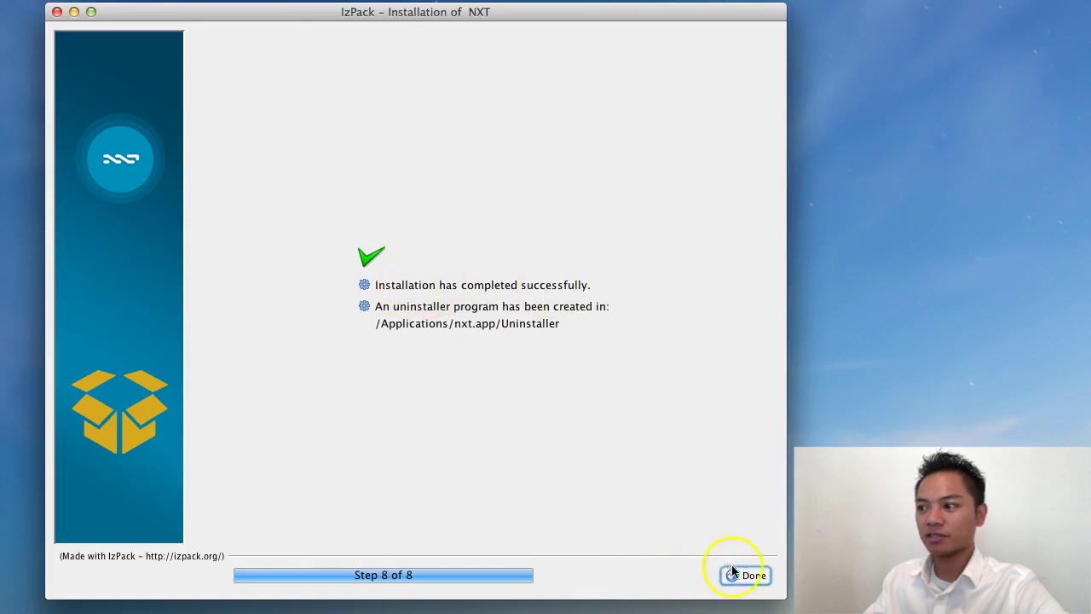
click(754, 579)
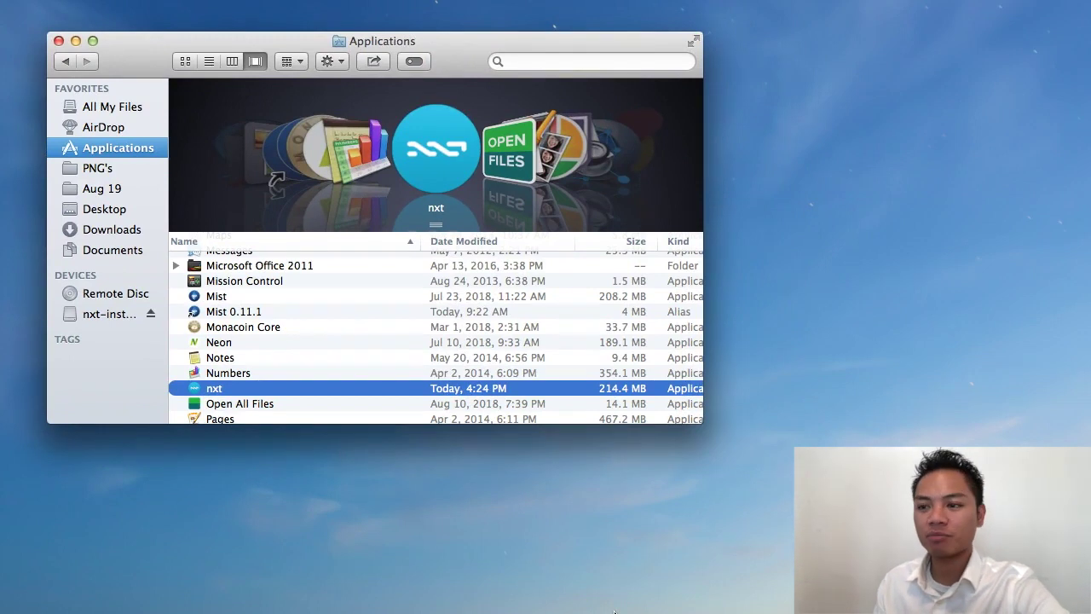
Launch nxt from Finder's Applications context menu to reach the NXT Desktop Welcome screen.
scroll(251, 345, down, 2)
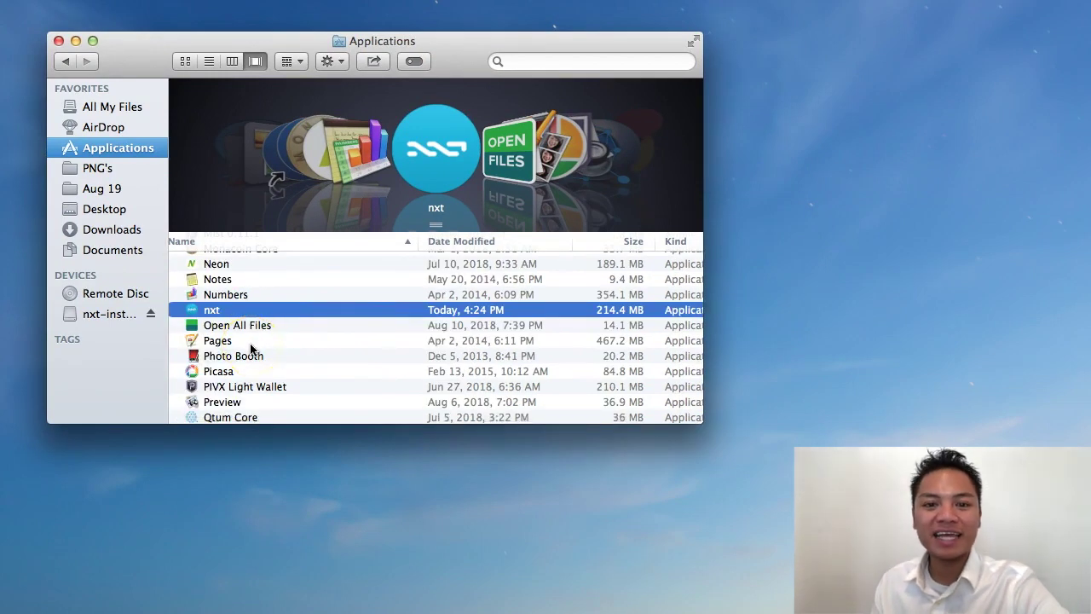
right_click(308, 312)
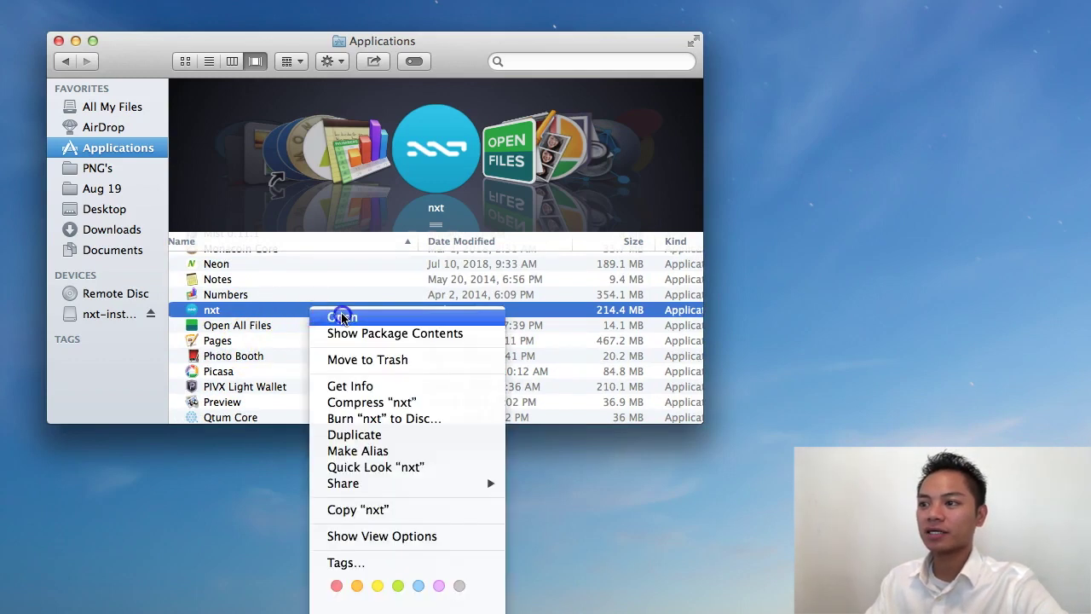
click(334, 314)
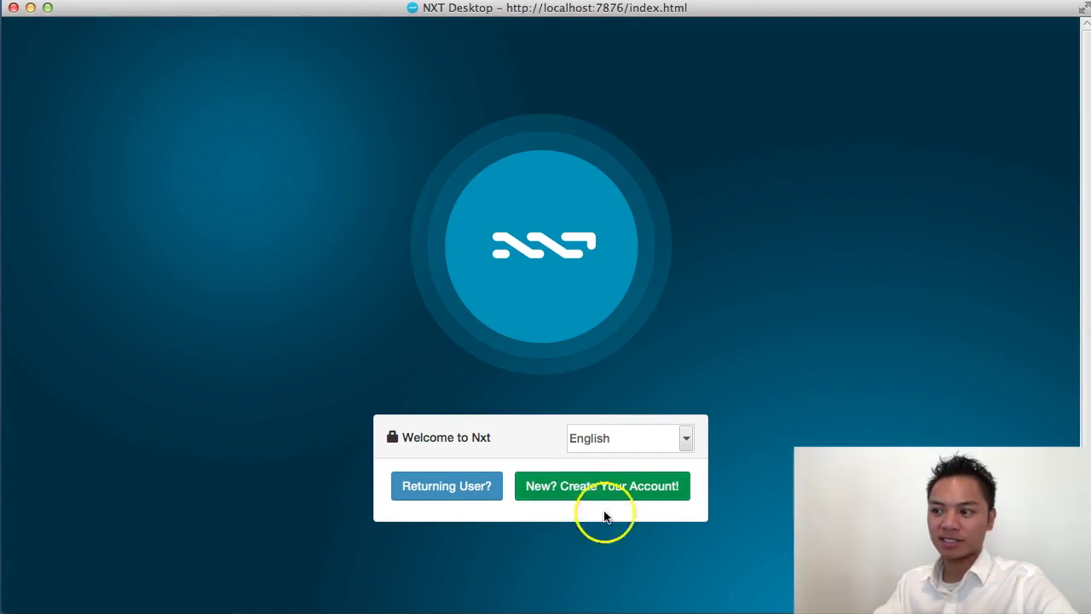
Start a new account and review the generated 12-word passphrase and memorizing instructions.
click(637, 493)
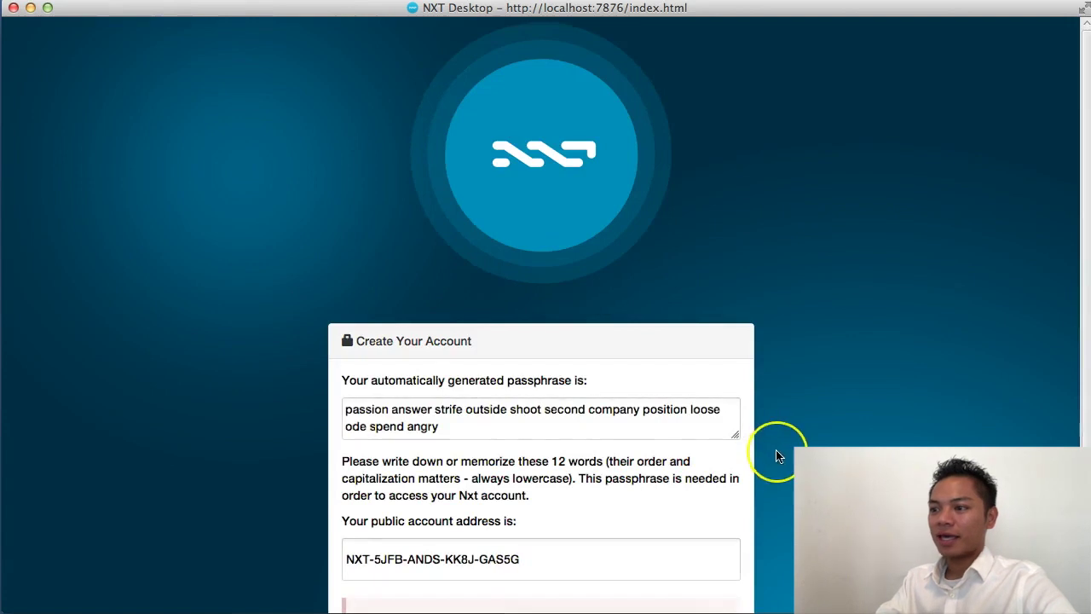
scroll(775, 456, down, 3)
scroll(776, 456, down, 1)
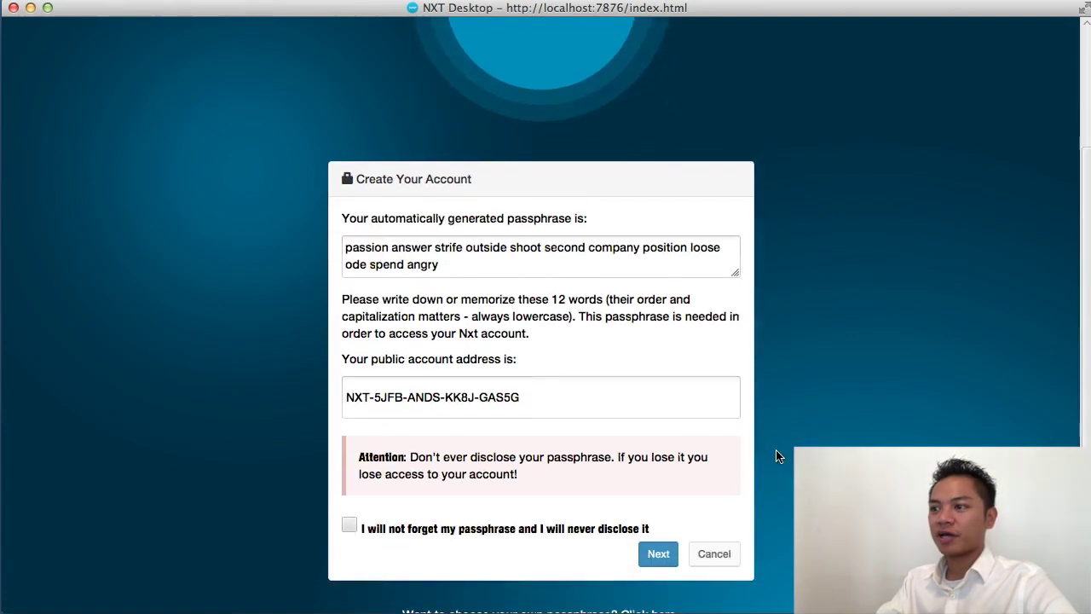
click(576, 264)
drag(461, 261, 346, 247)
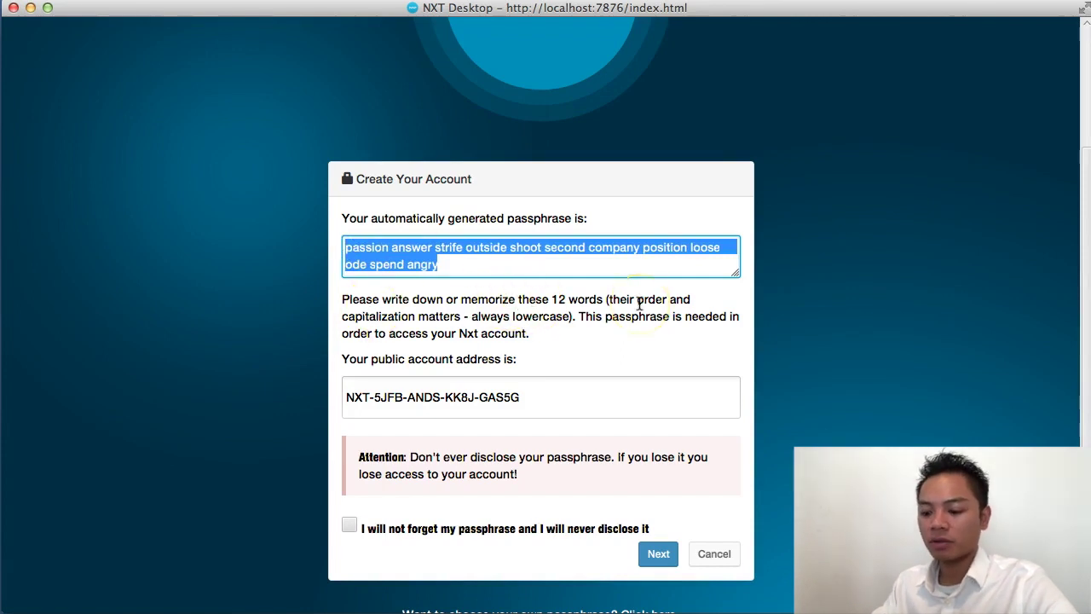
drag(340, 300, 617, 317)
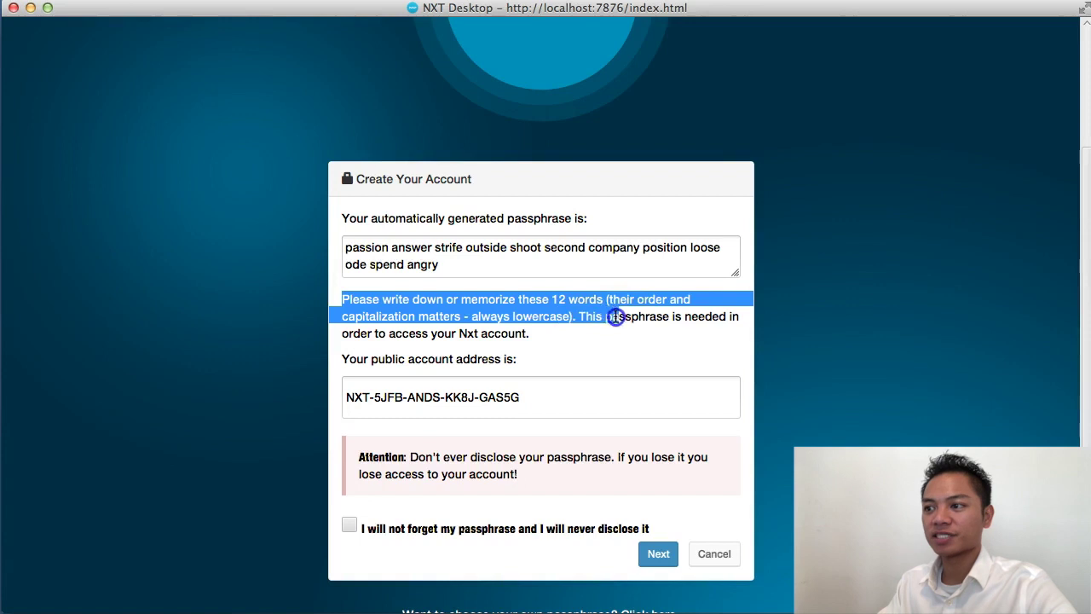
click(367, 312)
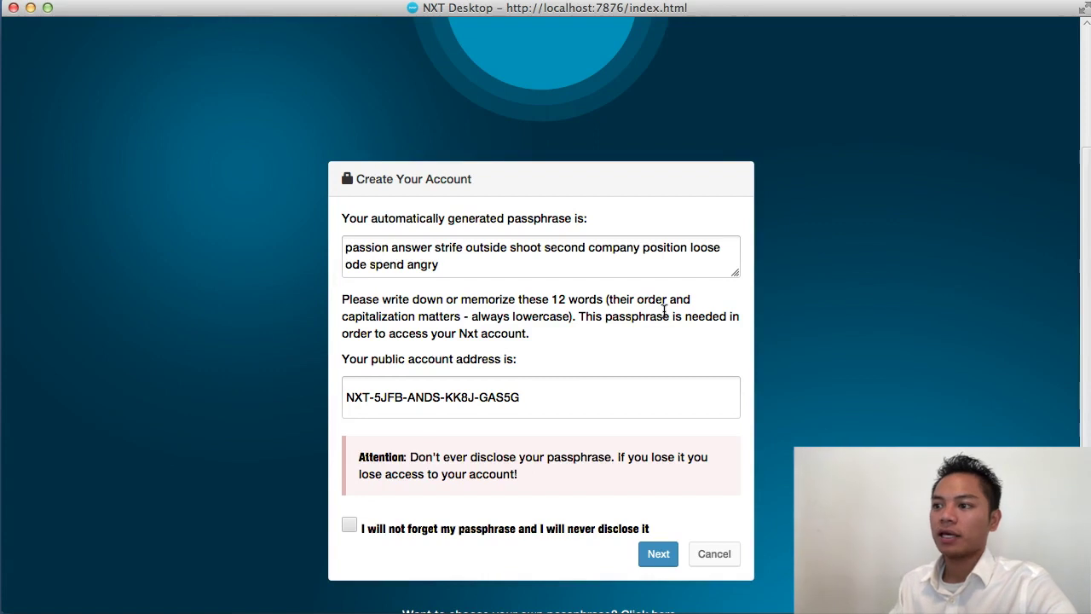
Copy the new account's public address from the address field.
drag(539, 400, 324, 398)
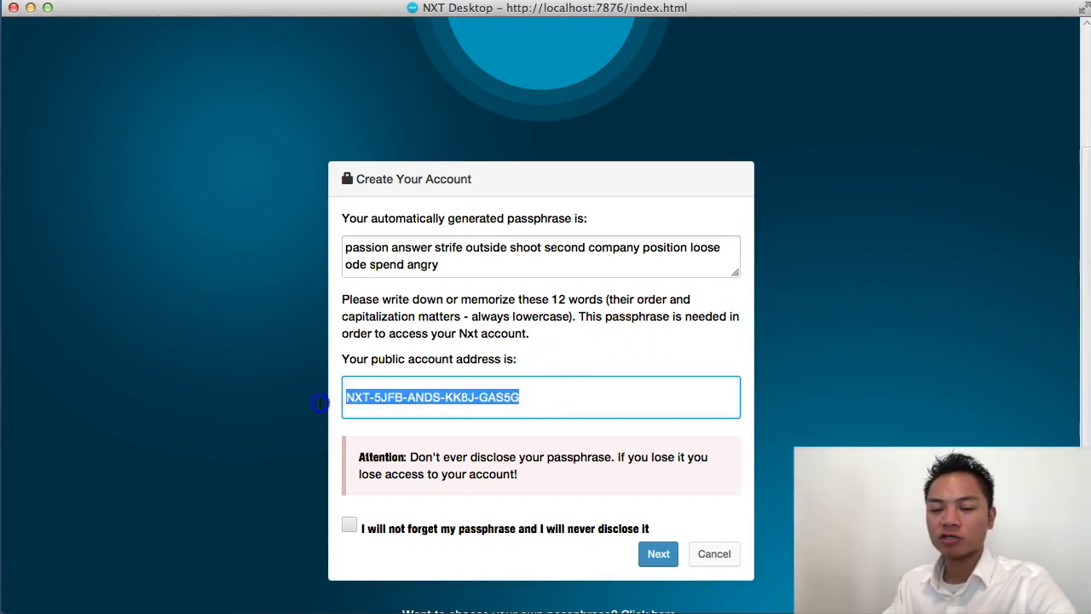
right_click(460, 397)
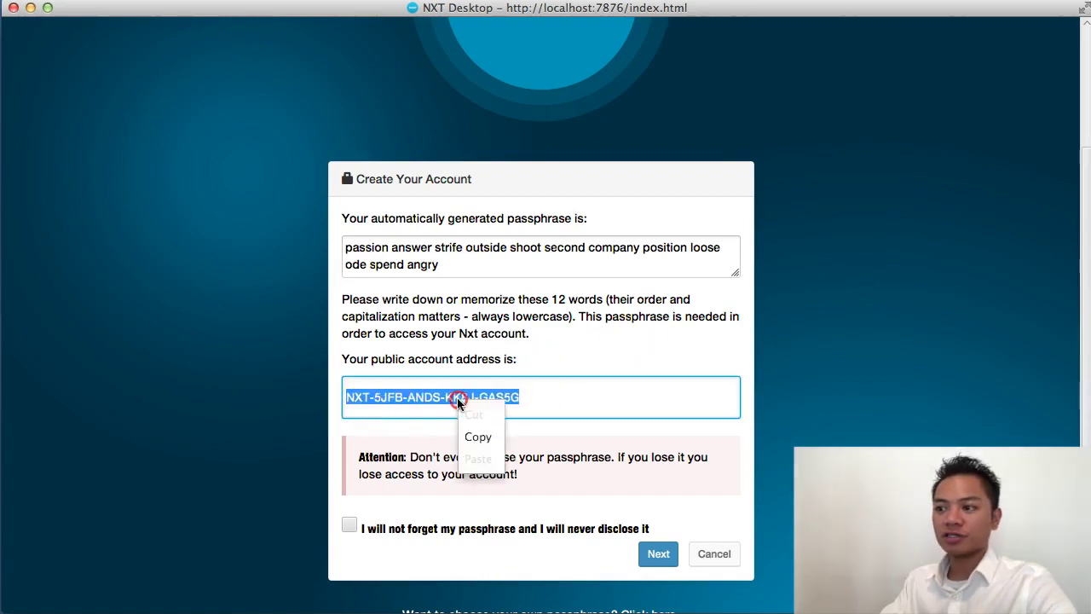
click(479, 438)
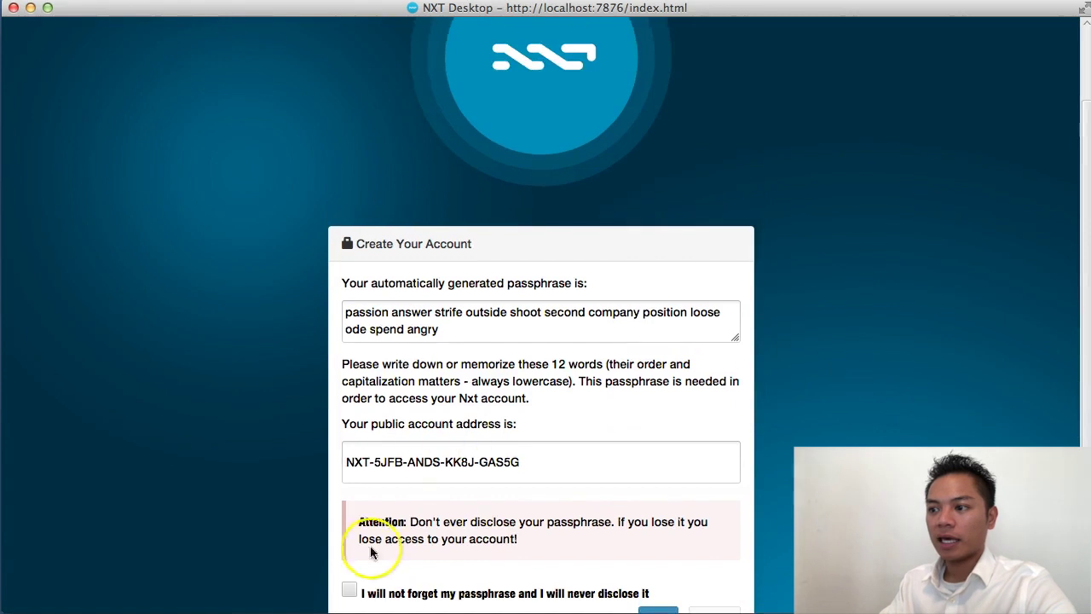
click(376, 517)
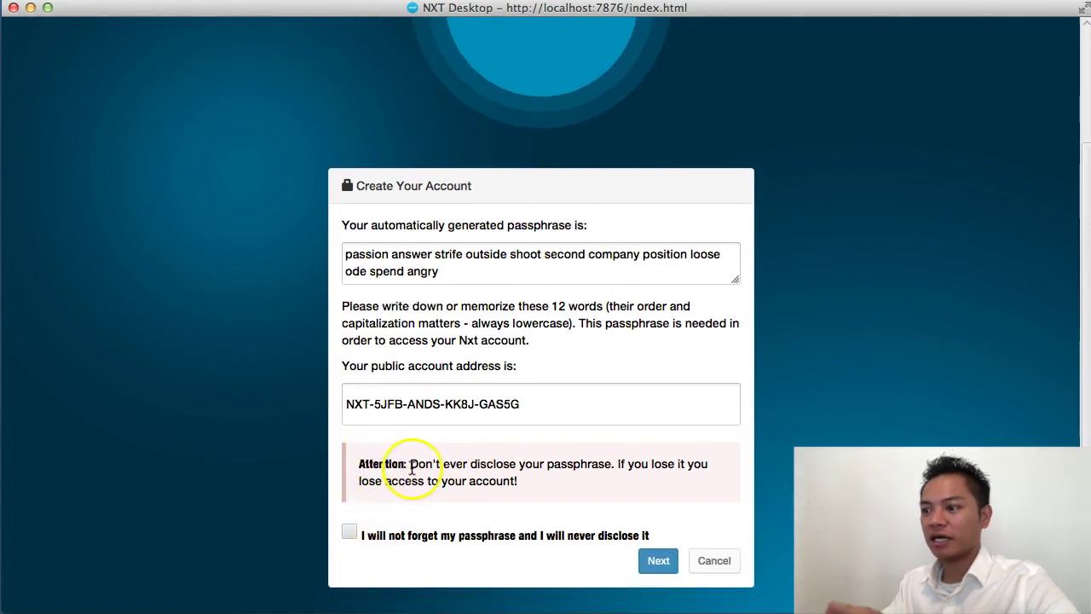
Read the attention warning and tick the 'I will not forget my passphrase' checkbox.
drag(412, 467, 598, 473)
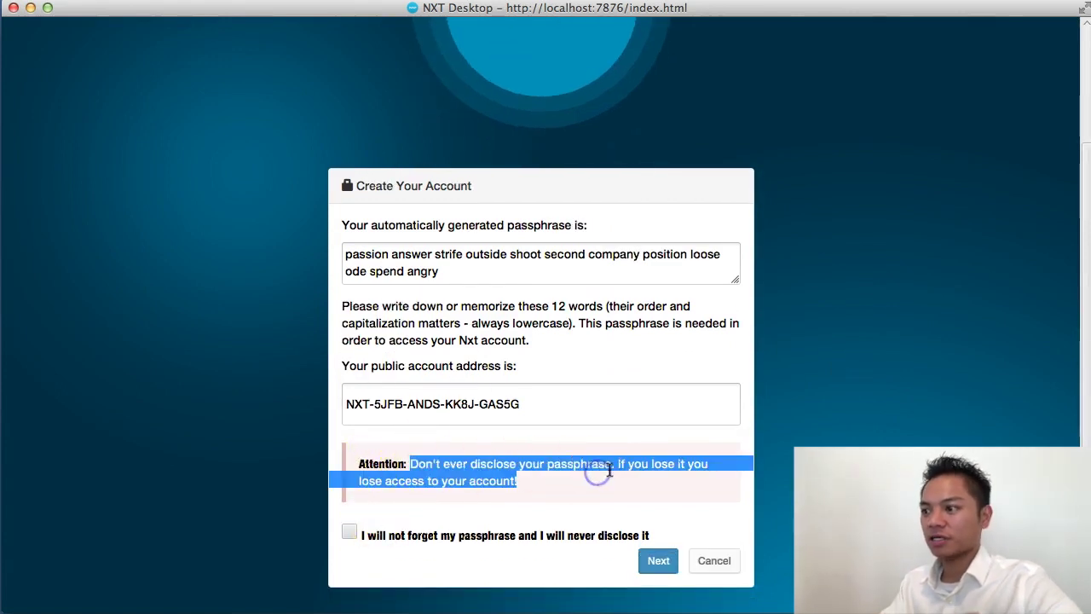
click(657, 481)
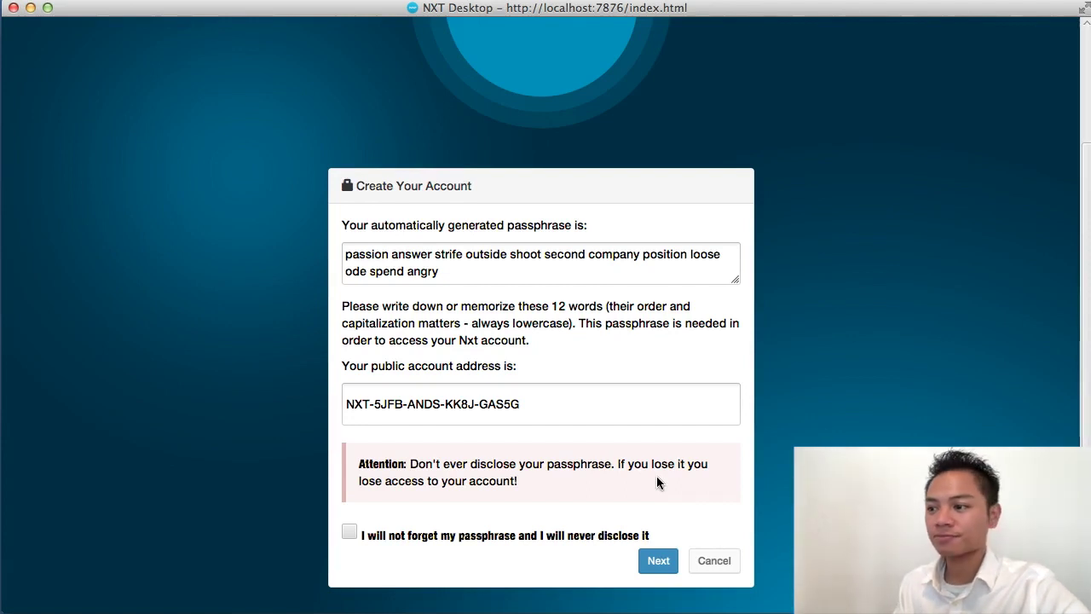
click(350, 533)
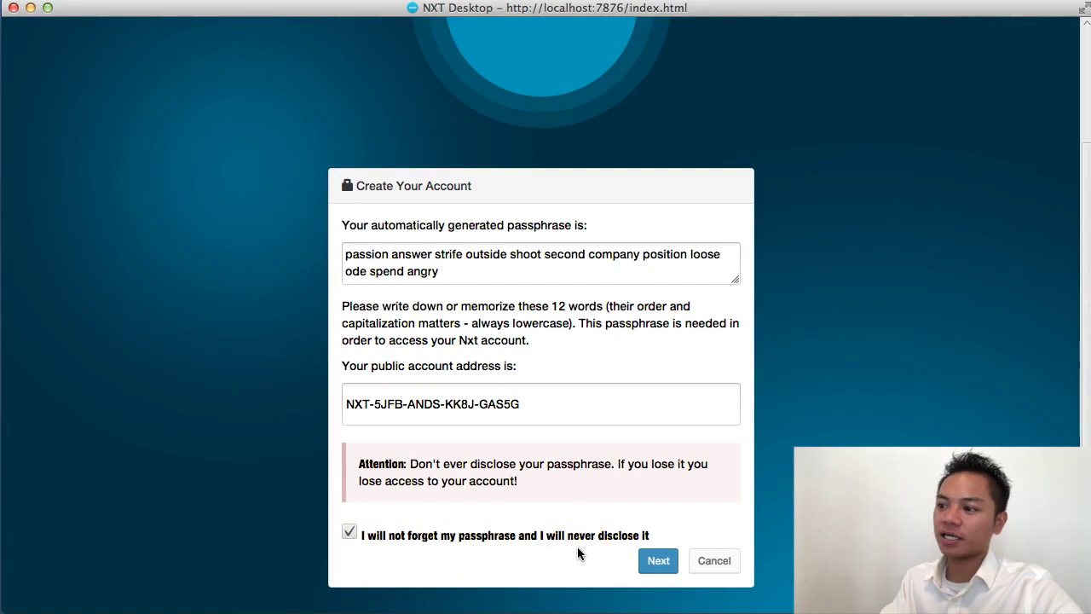
Paste the saved passphrase into the confirmation box, create the account, and select its ID.
click(657, 567)
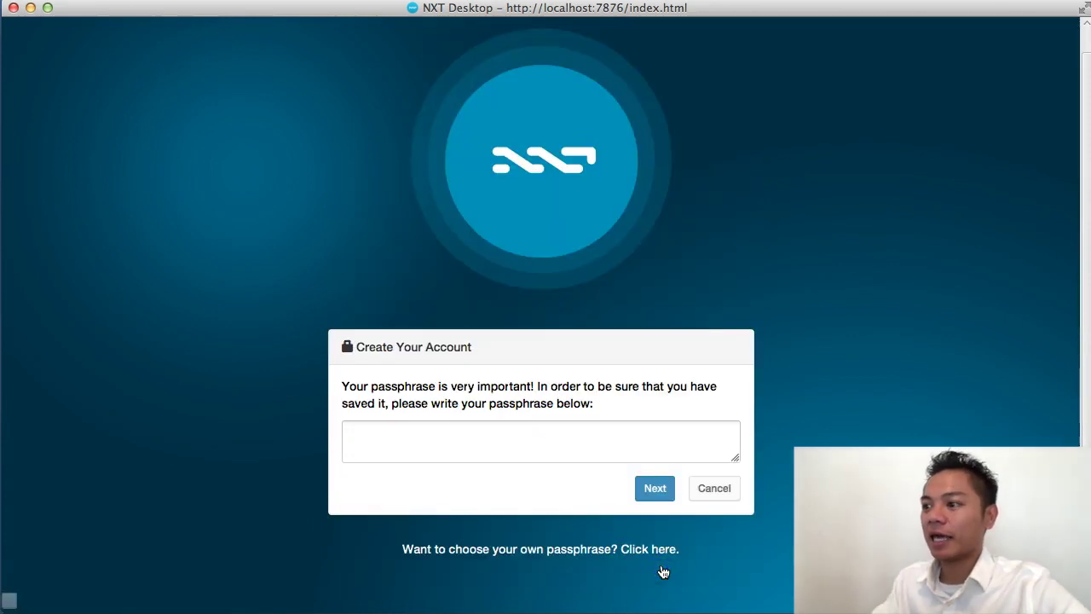
click(605, 439)
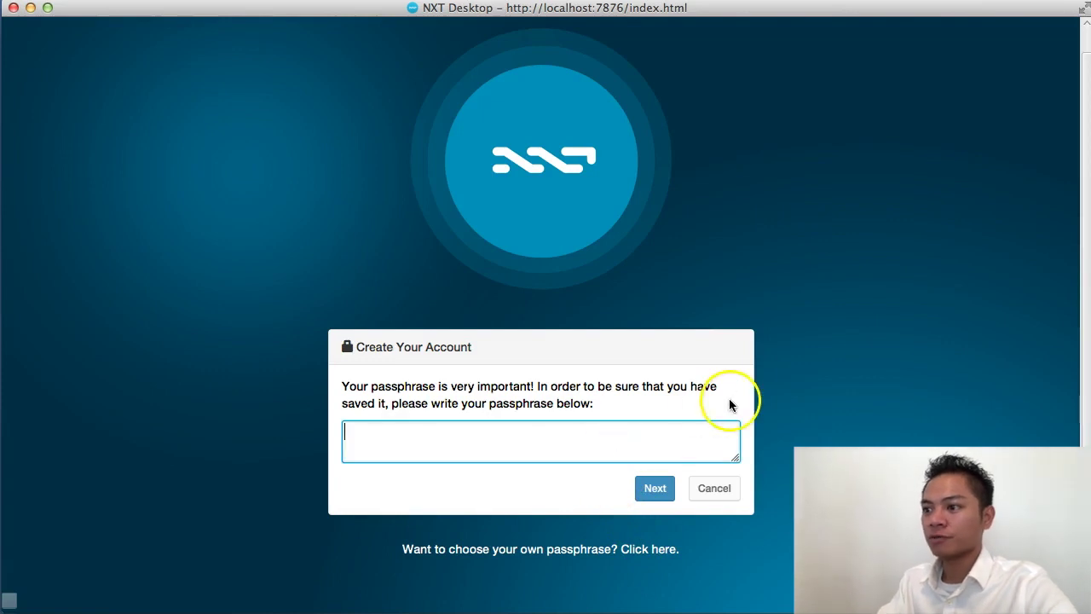
key(super+Tab)
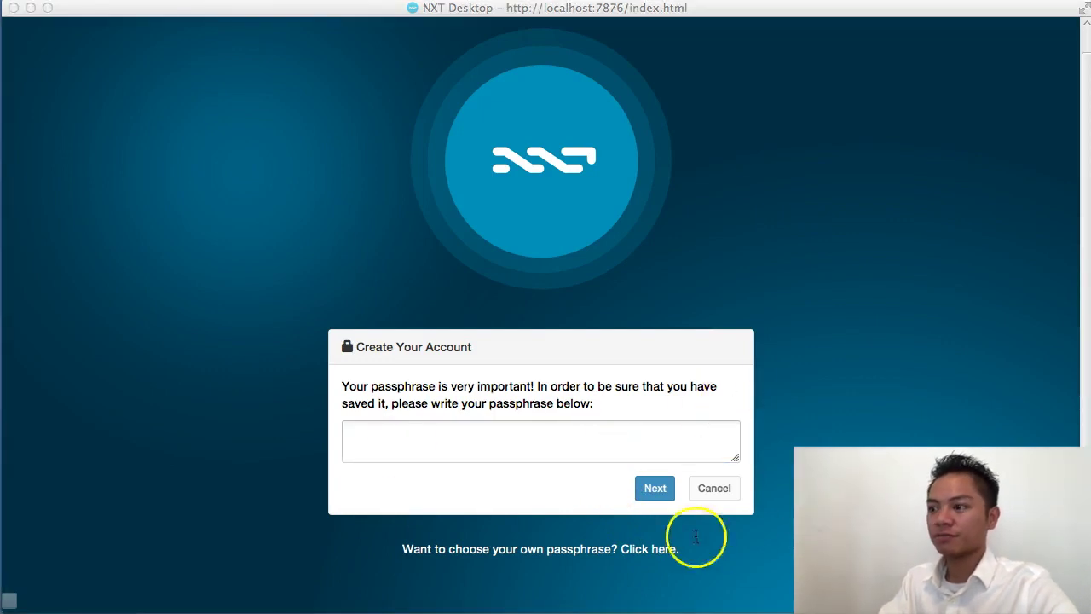
click(416, 439)
key(super+v)
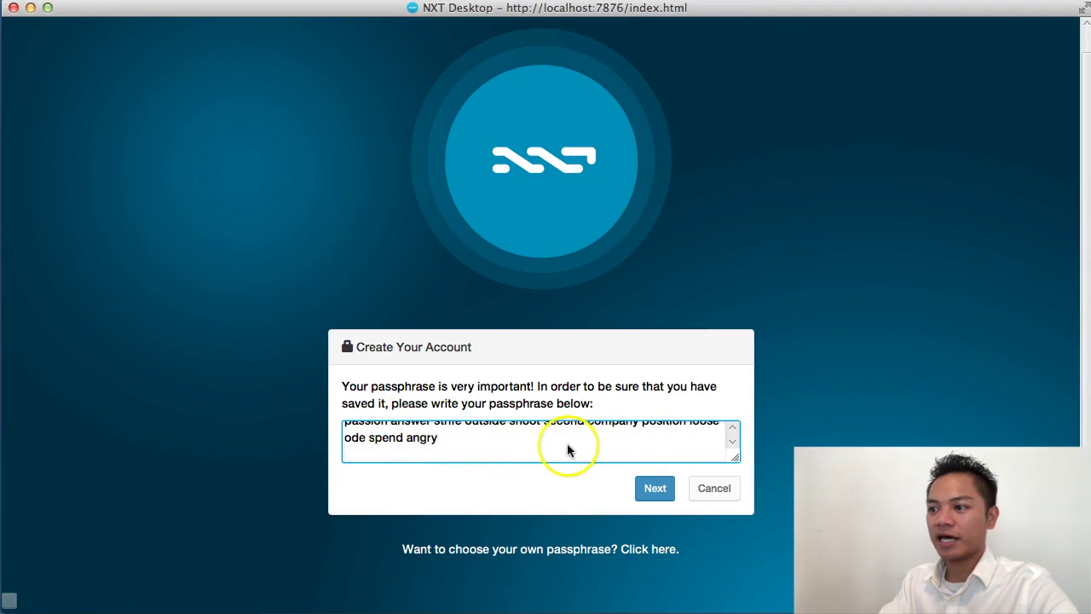
scroll(567, 443, up, 1)
click(667, 497)
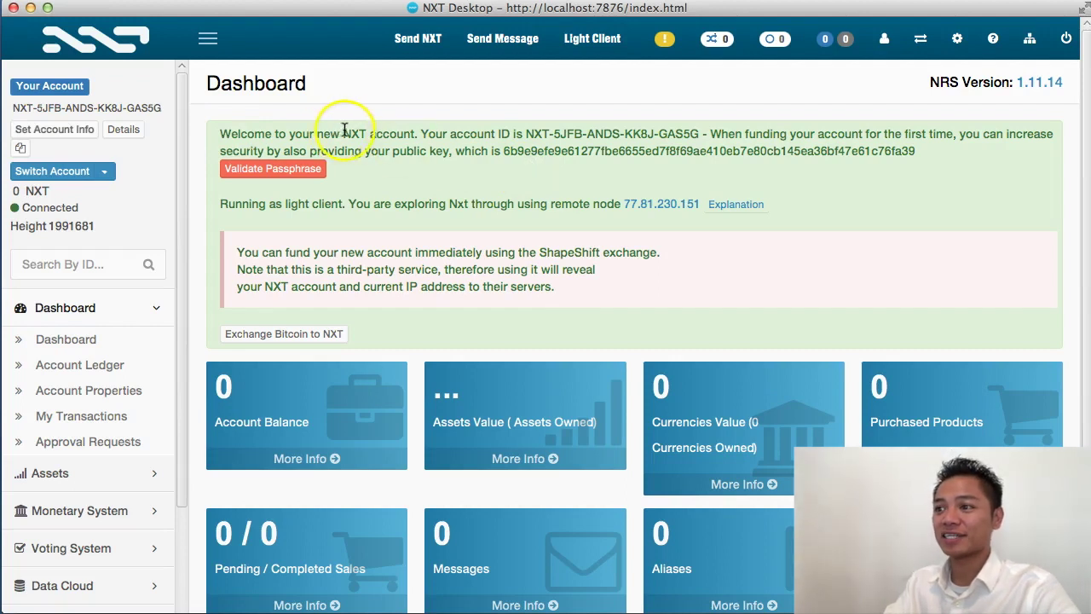
drag(343, 130, 702, 137)
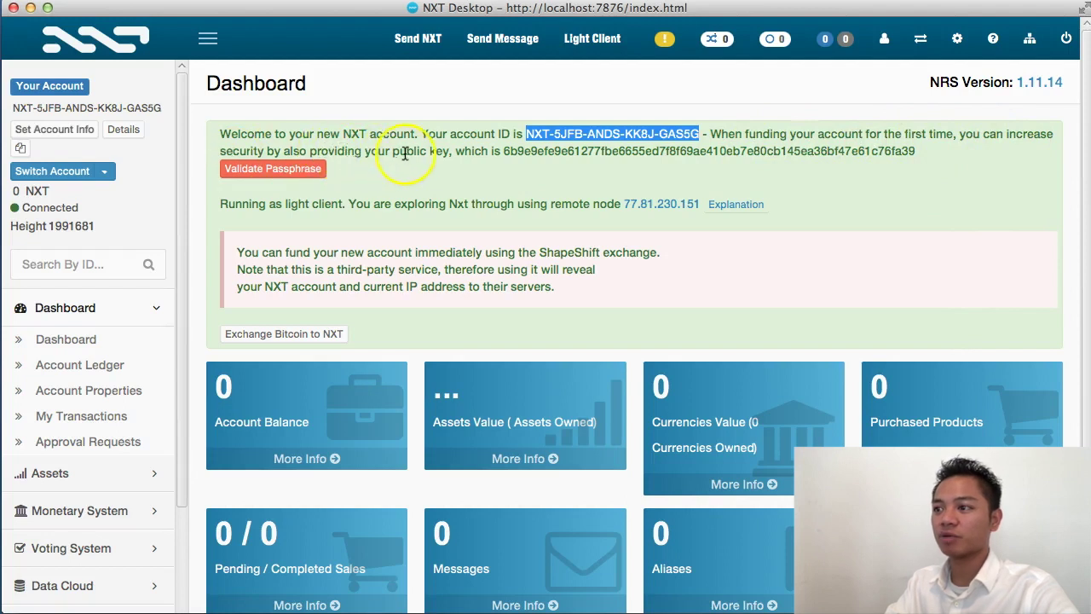
drag(505, 151, 976, 152)
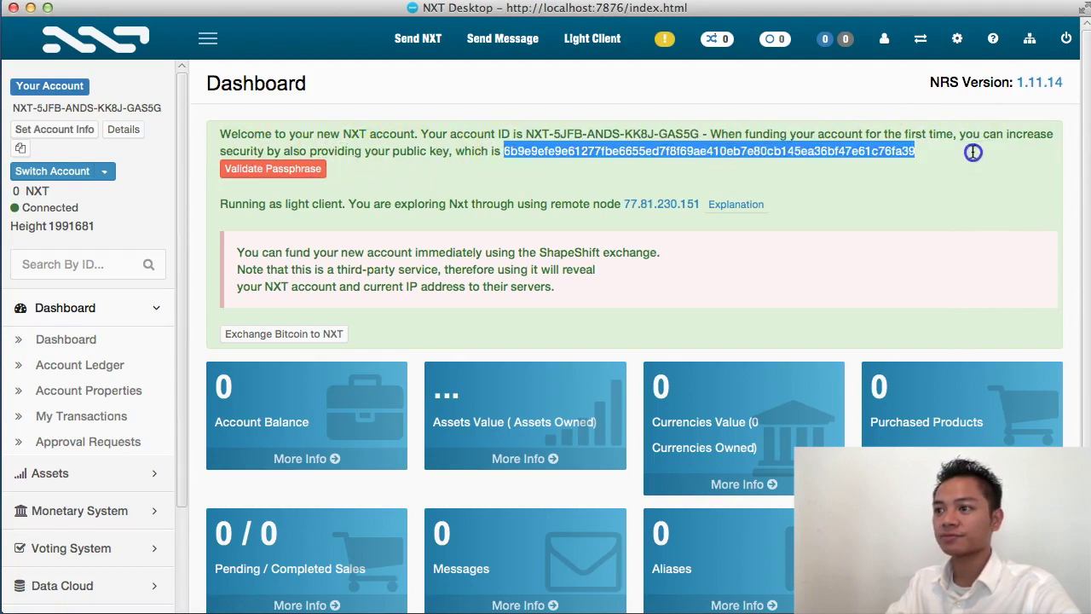
click(947, 218)
drag(222, 204, 344, 204)
click(707, 264)
scroll(775, 285, down, 2)
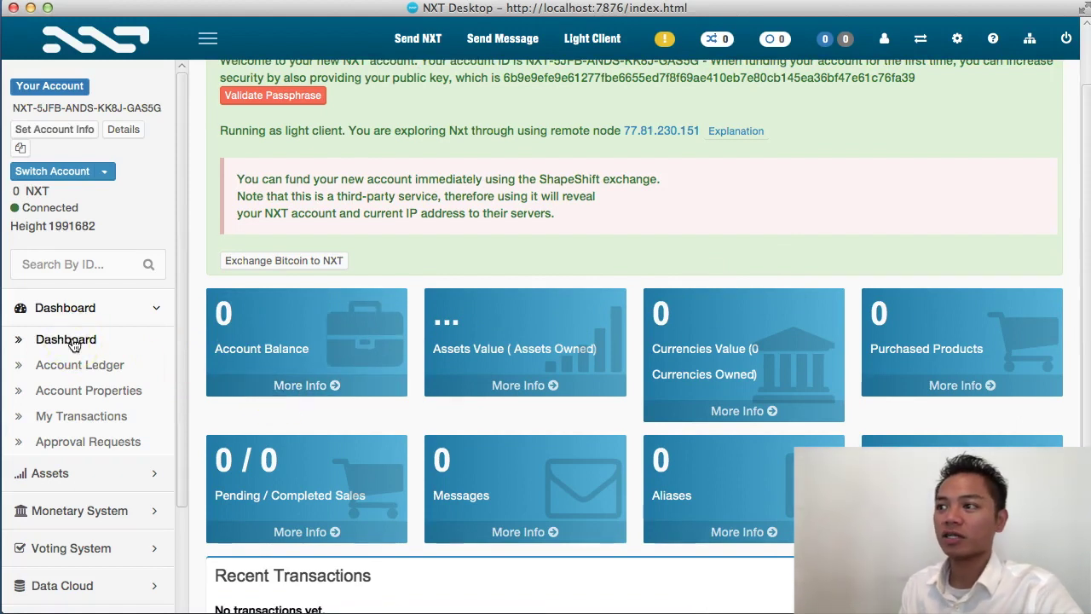
scroll(74, 343, down, 5)
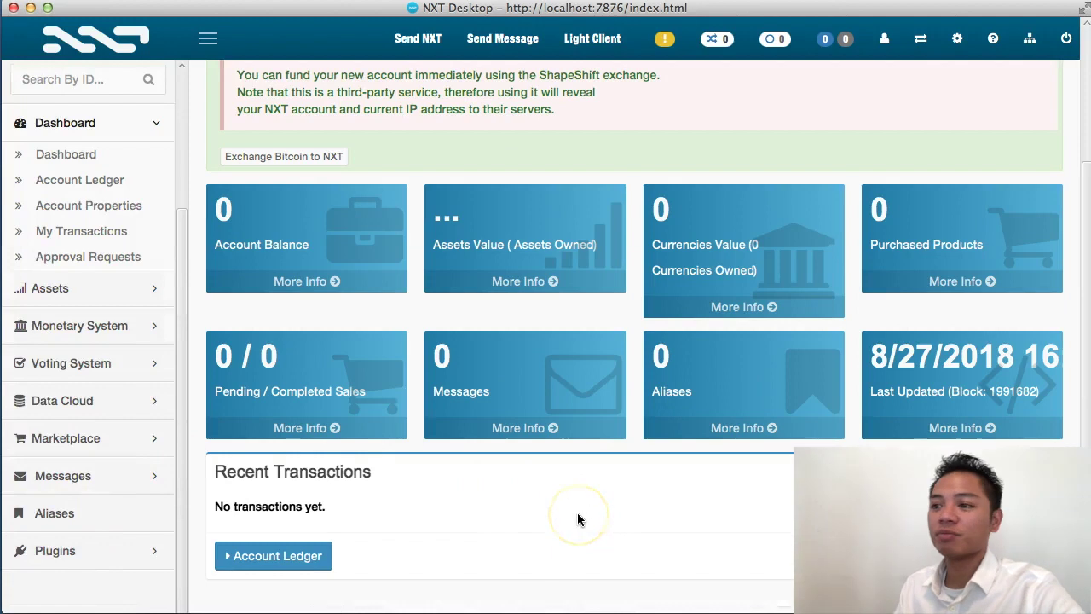
scroll(611, 485, up, 1)
scroll(612, 485, up, 4)
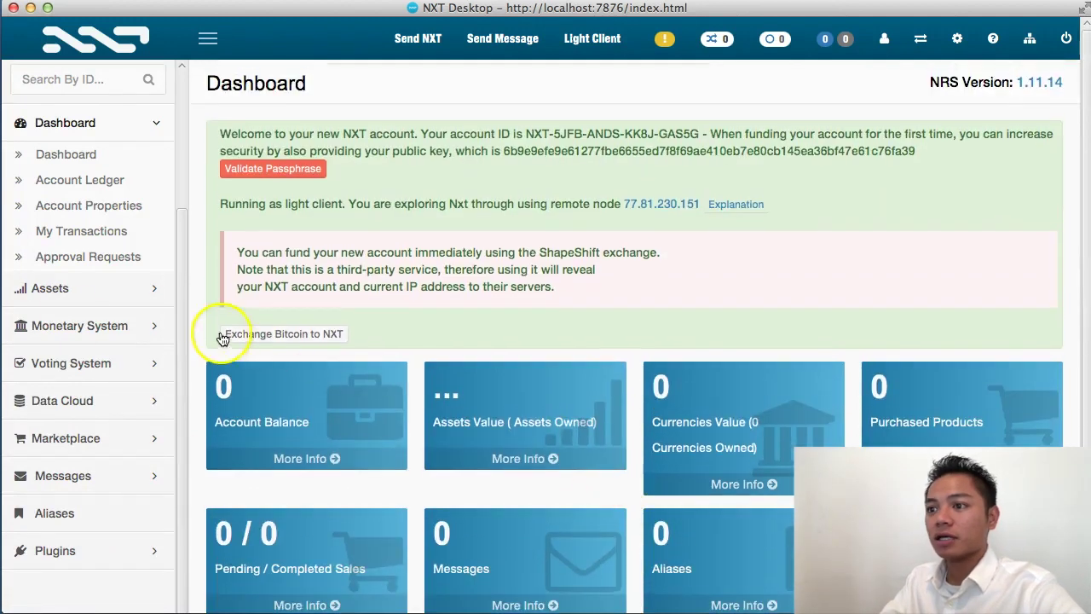
Visit the Asset Exchange, Monetary System, Voting System, Data Cloud and Marketplace pages.
click(51, 288)
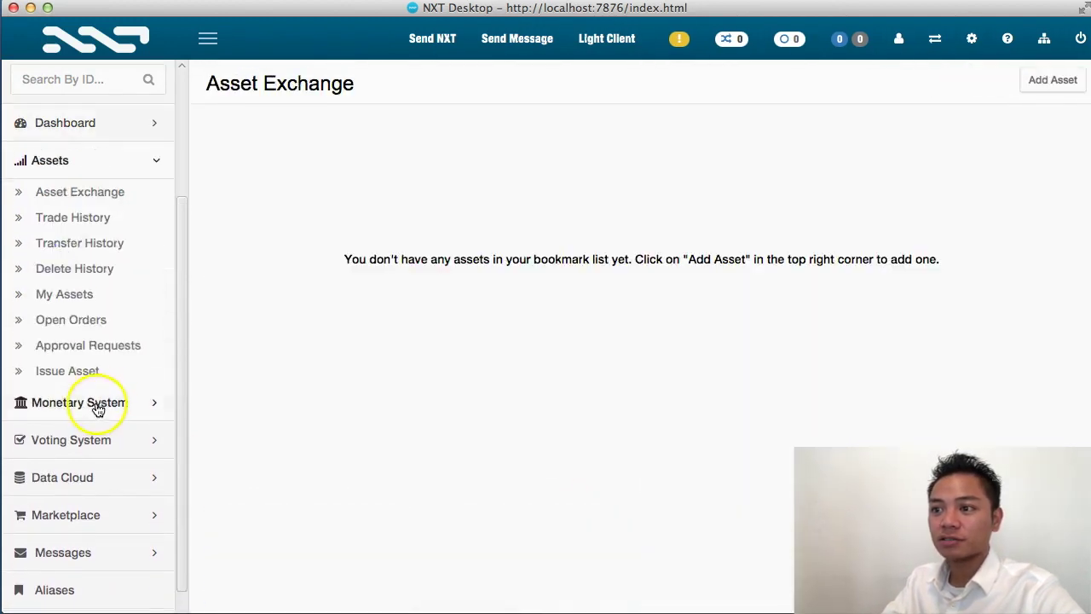
click(134, 410)
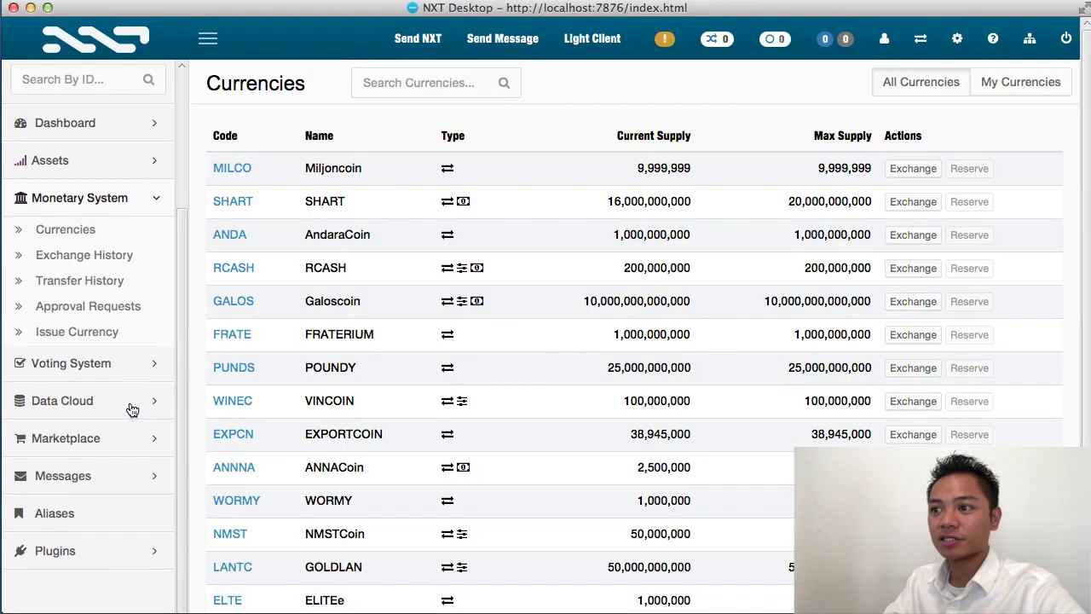
click(113, 372)
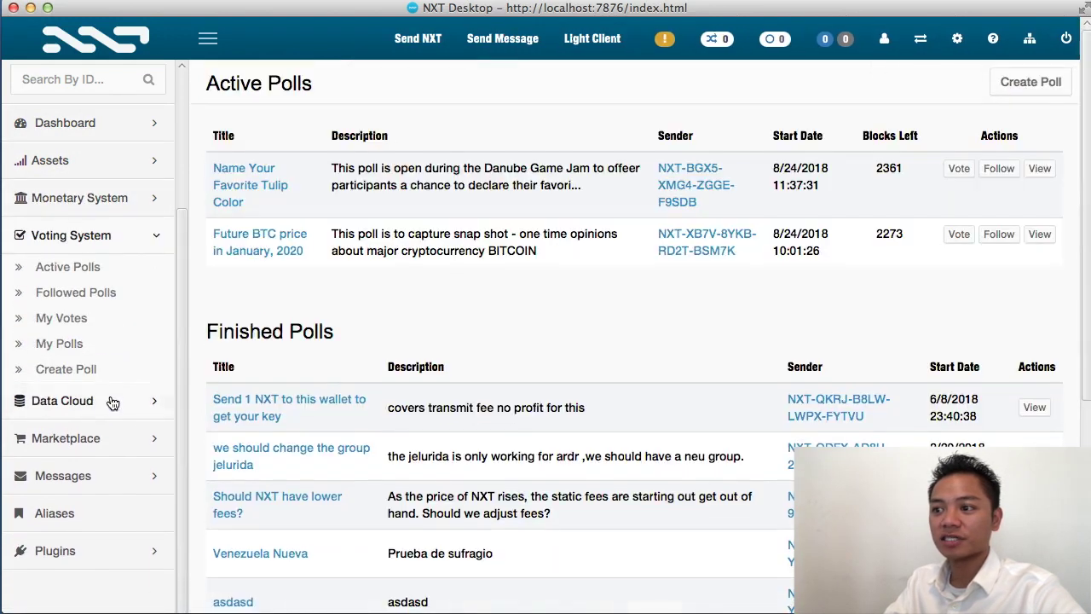
click(114, 402)
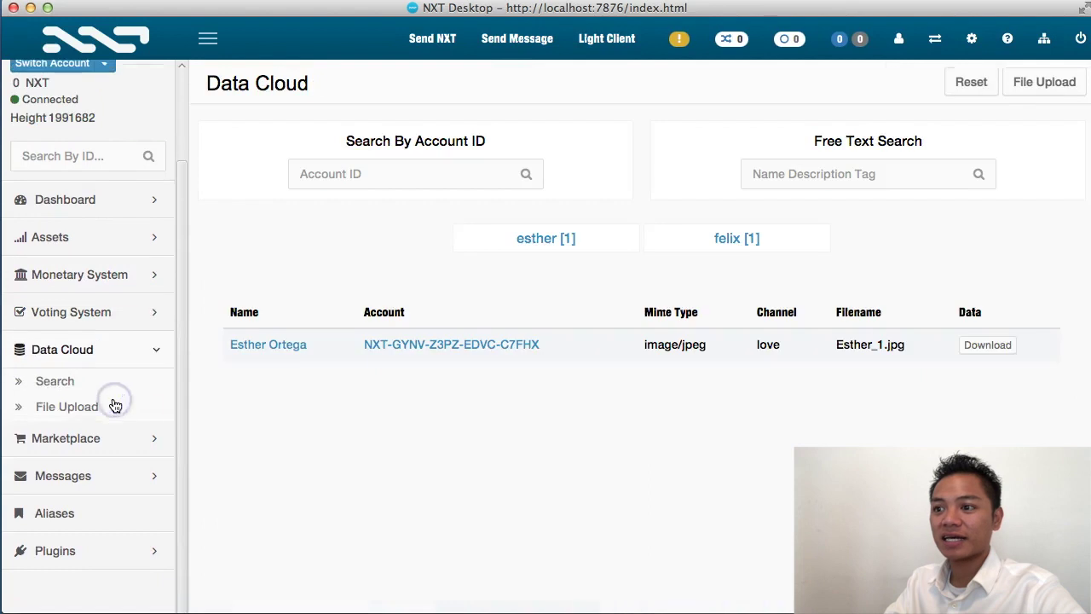
click(119, 437)
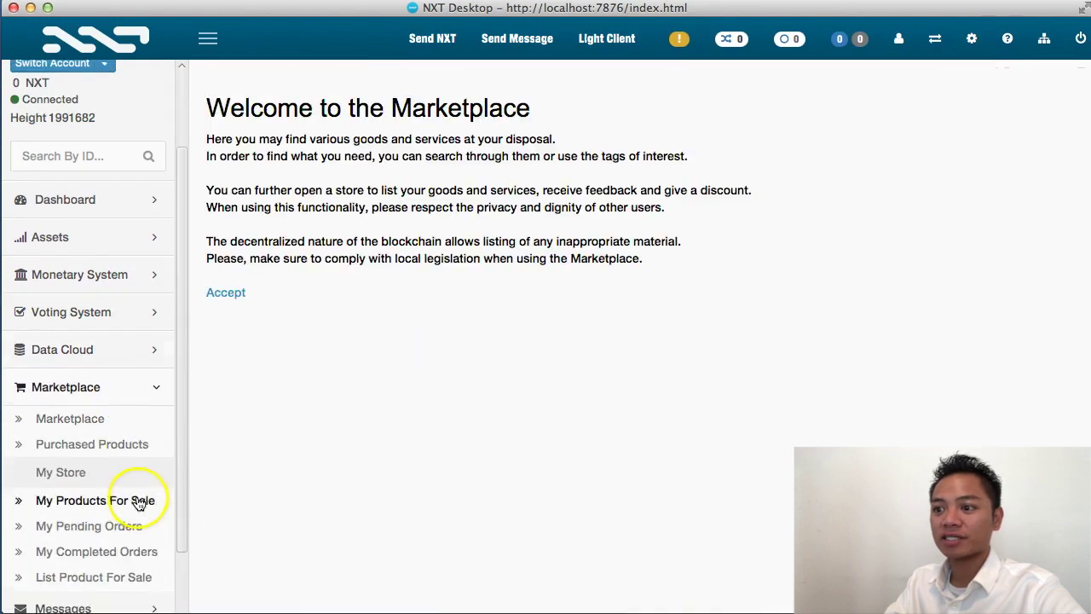
View the Aliases and Plugins pages, then show the accounts available to switch to.
scroll(137, 503, down, 2)
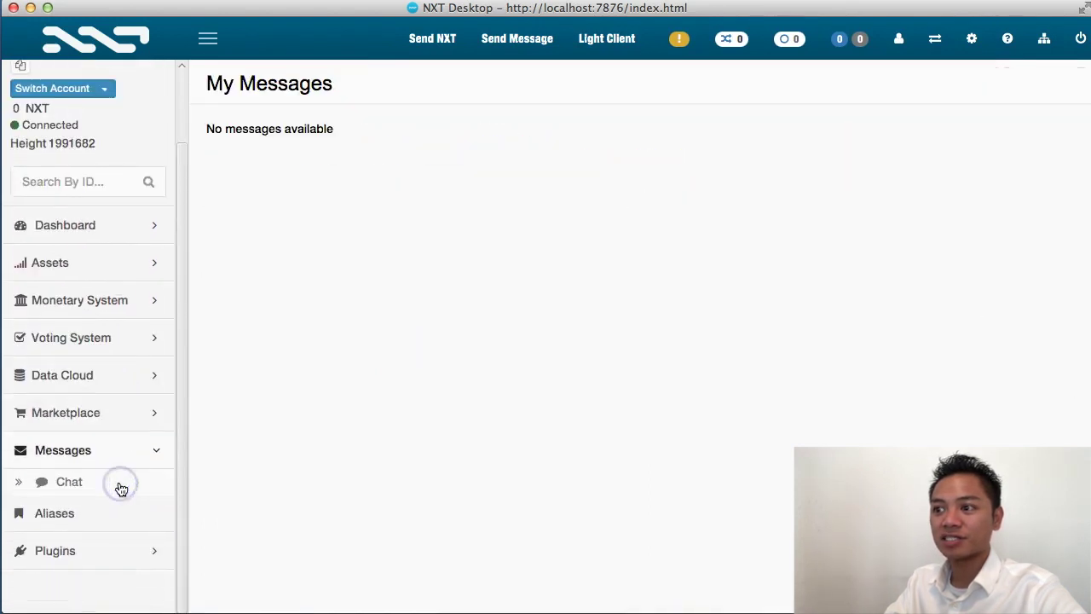
click(119, 522)
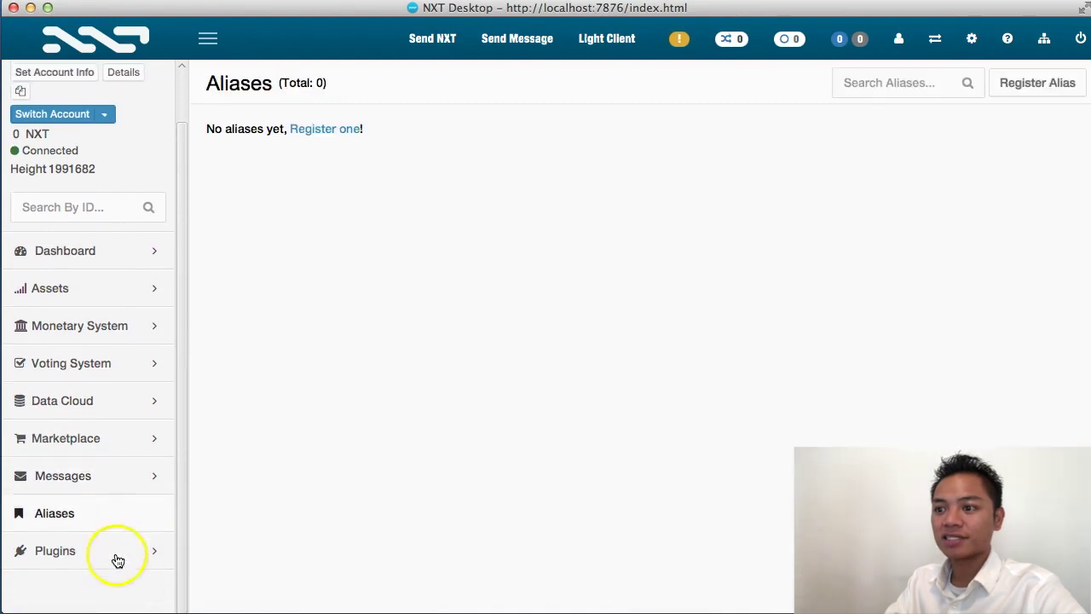
click(114, 556)
scroll(150, 151, up, 2)
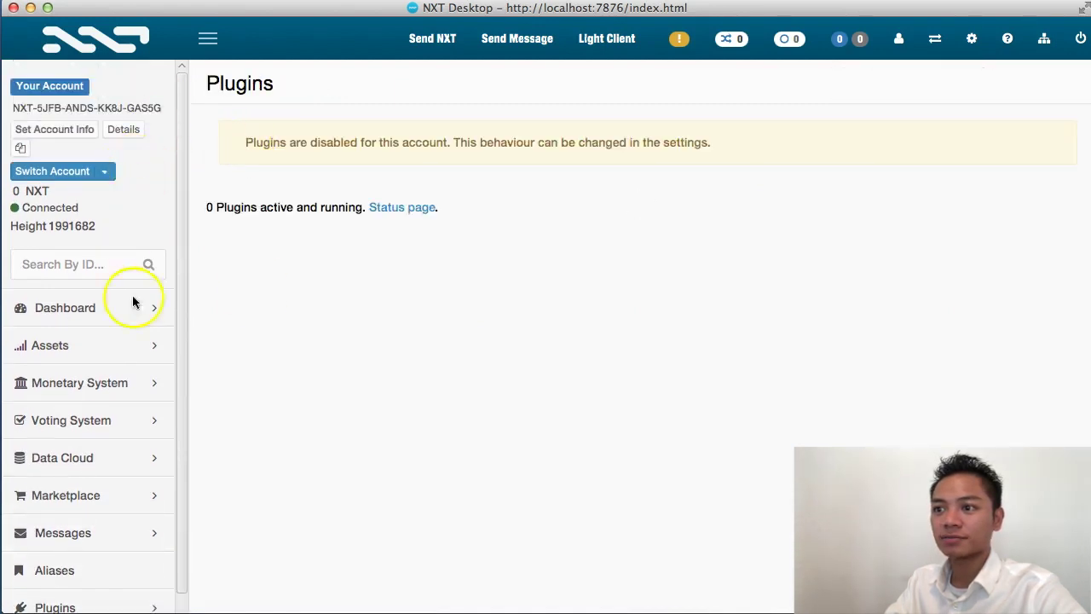
click(100, 174)
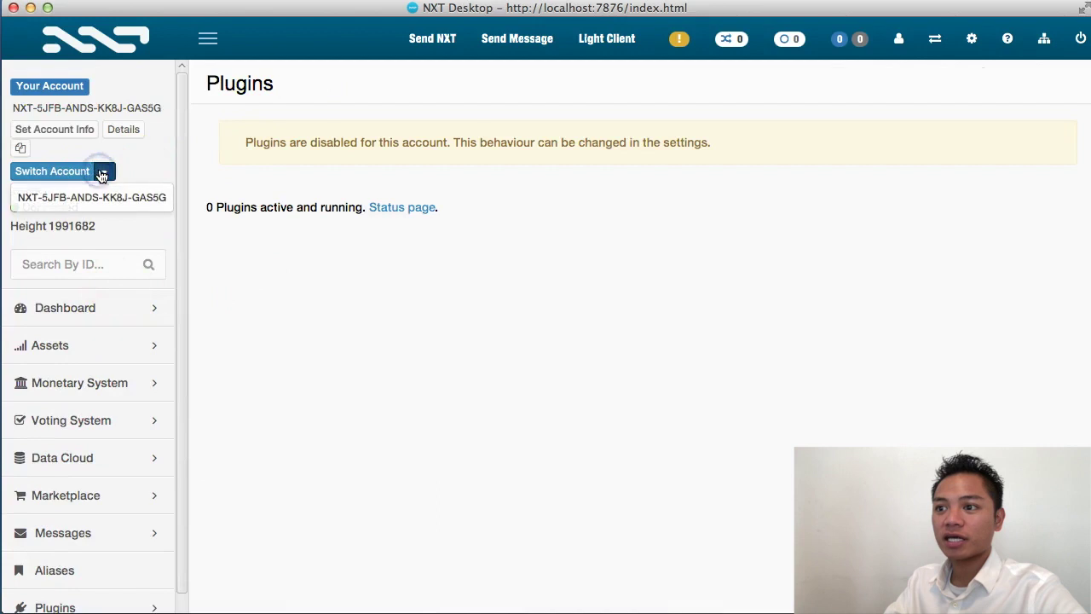
click(112, 170)
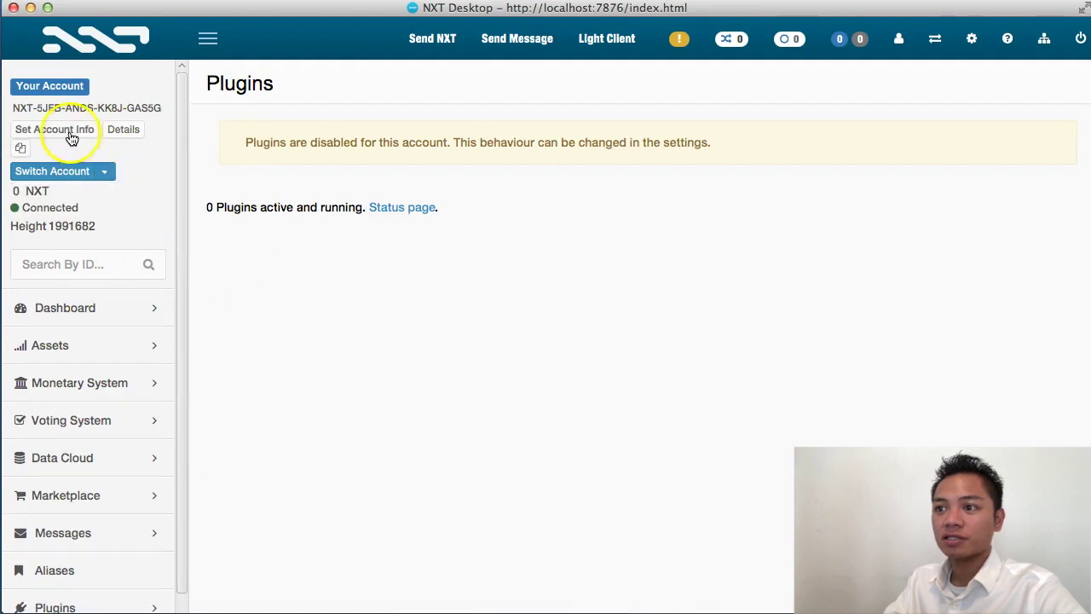
click(69, 135)
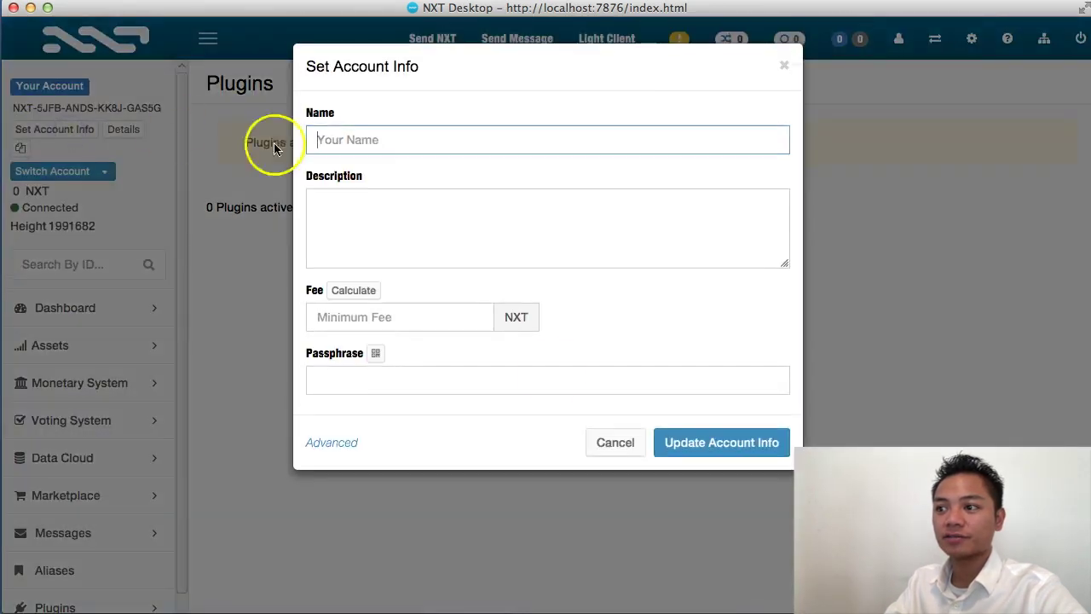
click(618, 441)
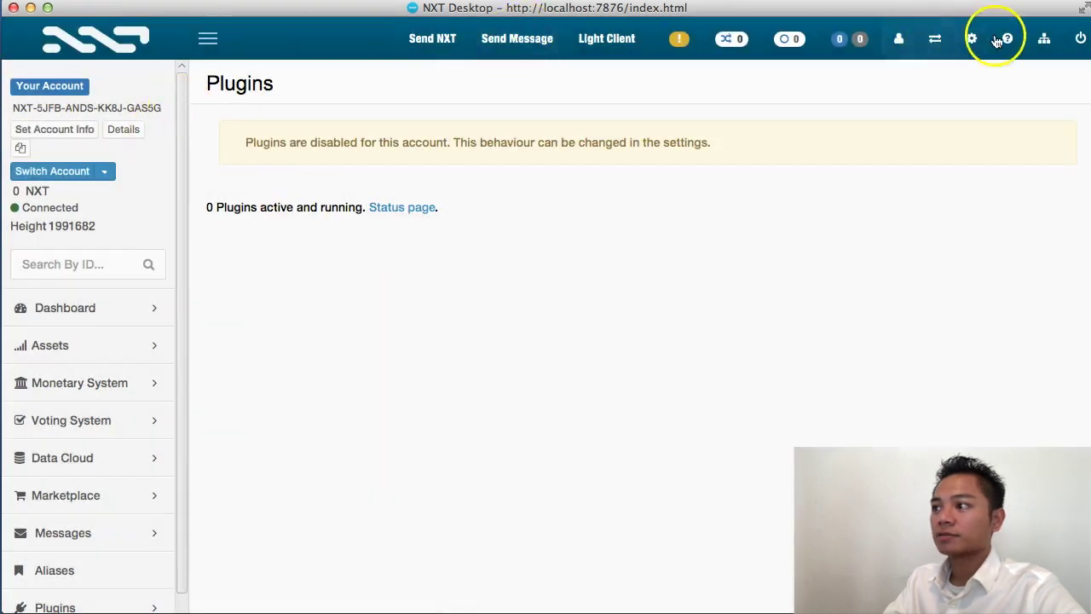
click(423, 46)
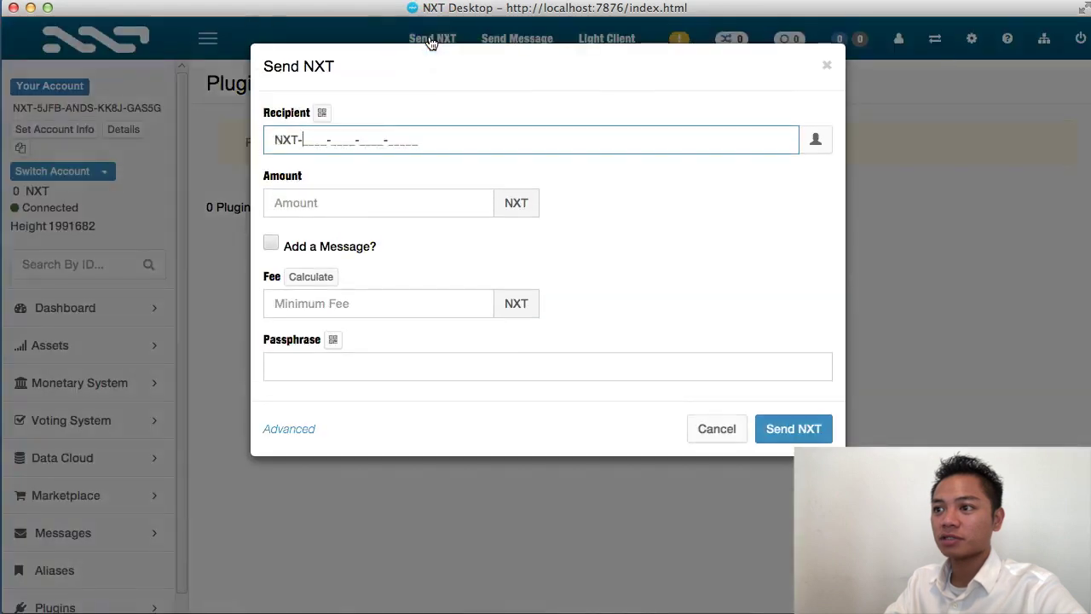
click(349, 139)
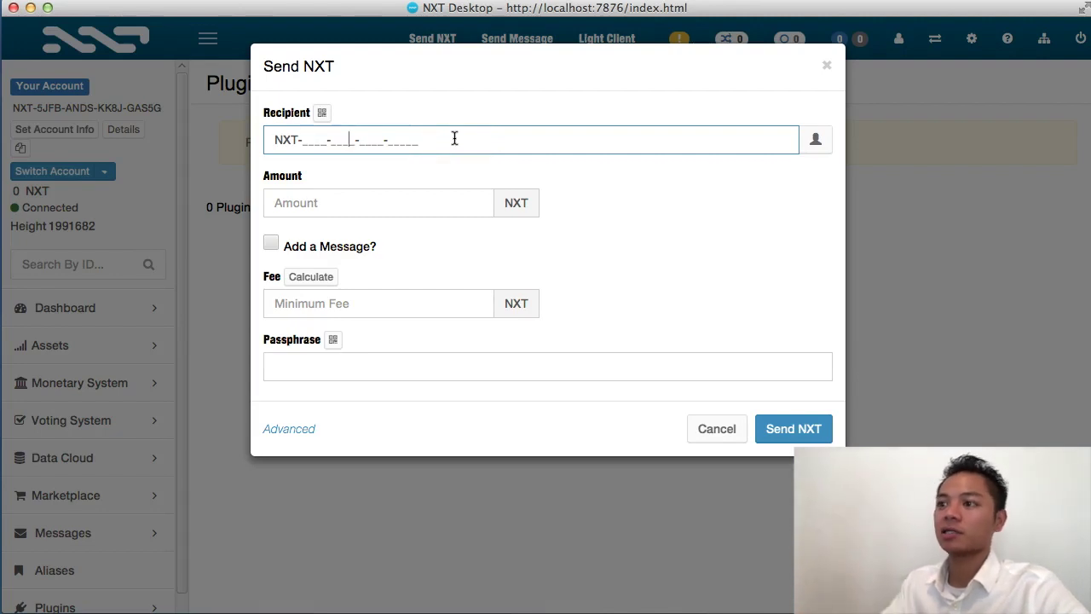
click(438, 200)
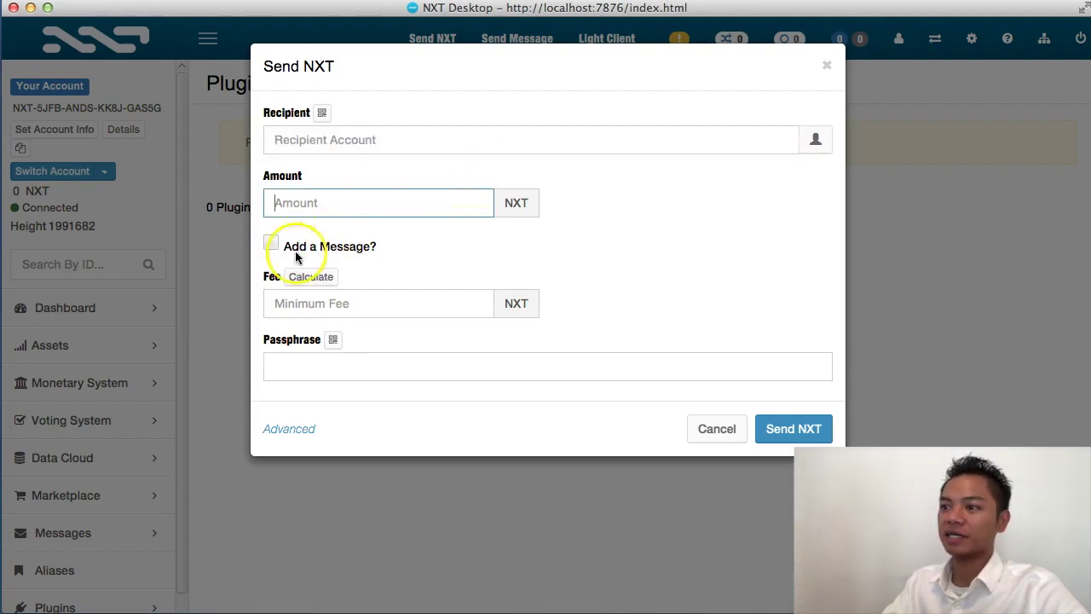
click(426, 307)
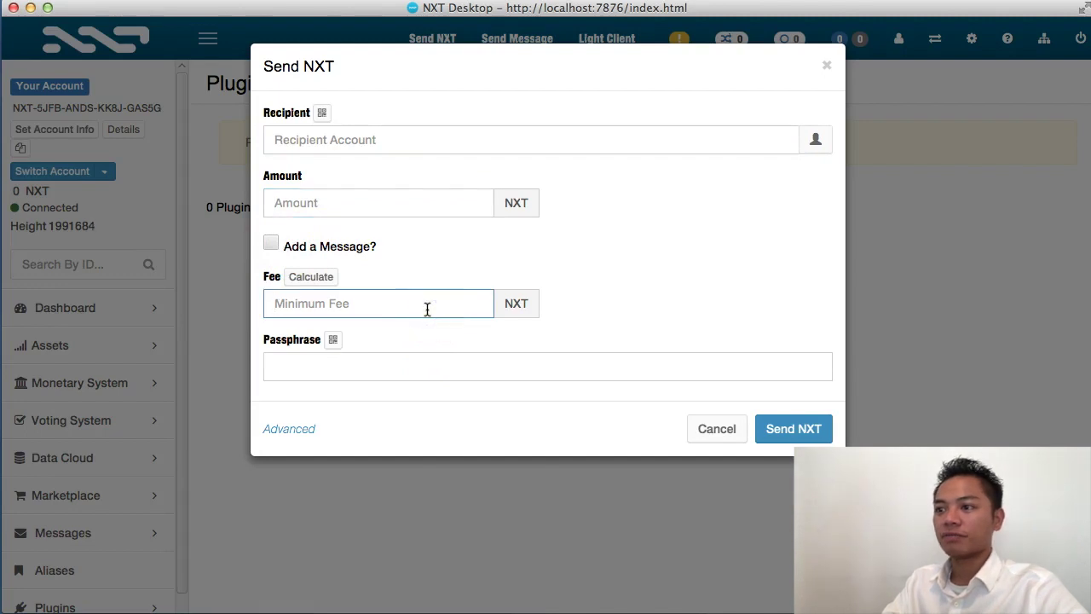
key(Return)
click(372, 426)
click(789, 494)
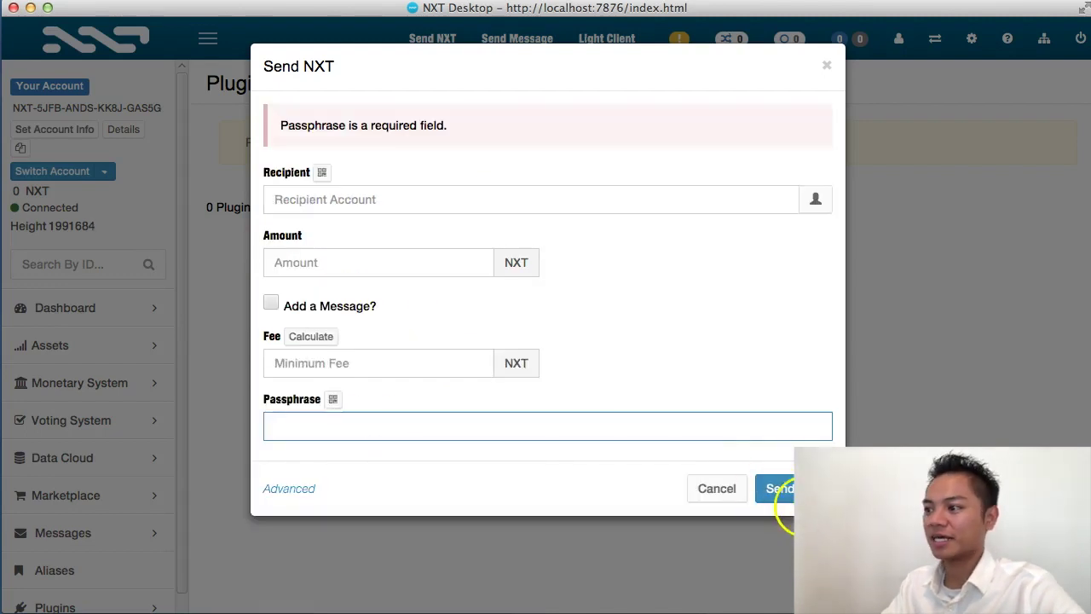
click(712, 491)
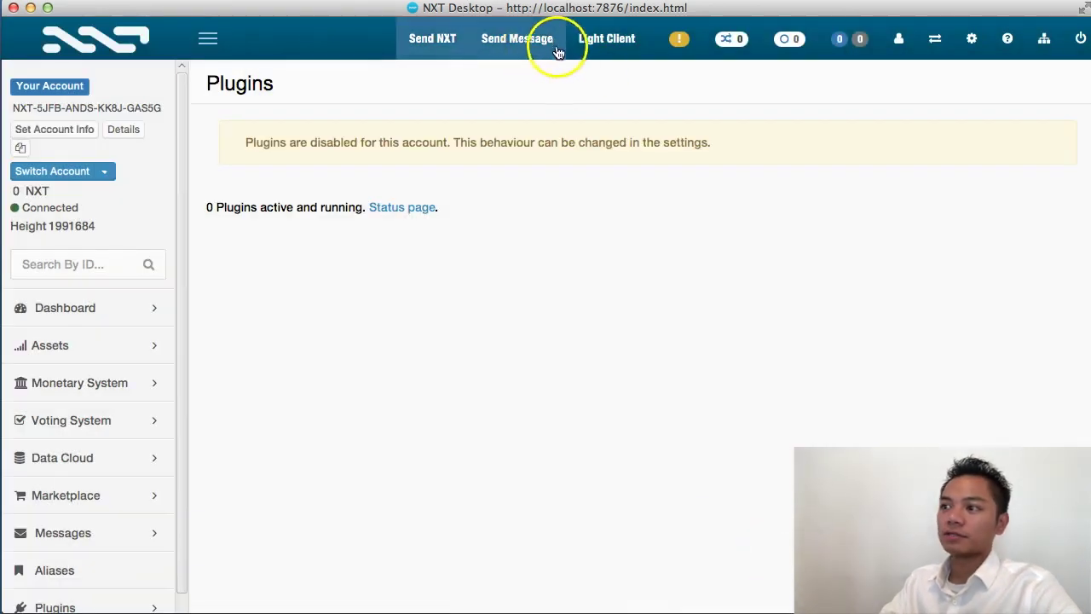
click(514, 44)
Highlight the account ID in the sidebar and show the empty Contacts page.
click(128, 108)
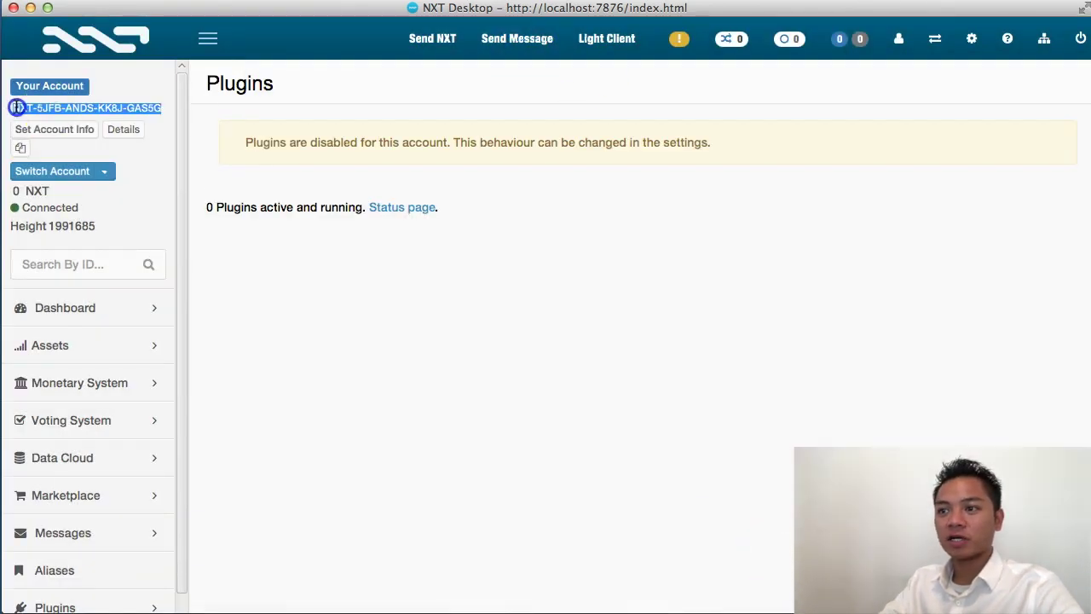
click(14, 107)
drag(14, 107, 169, 114)
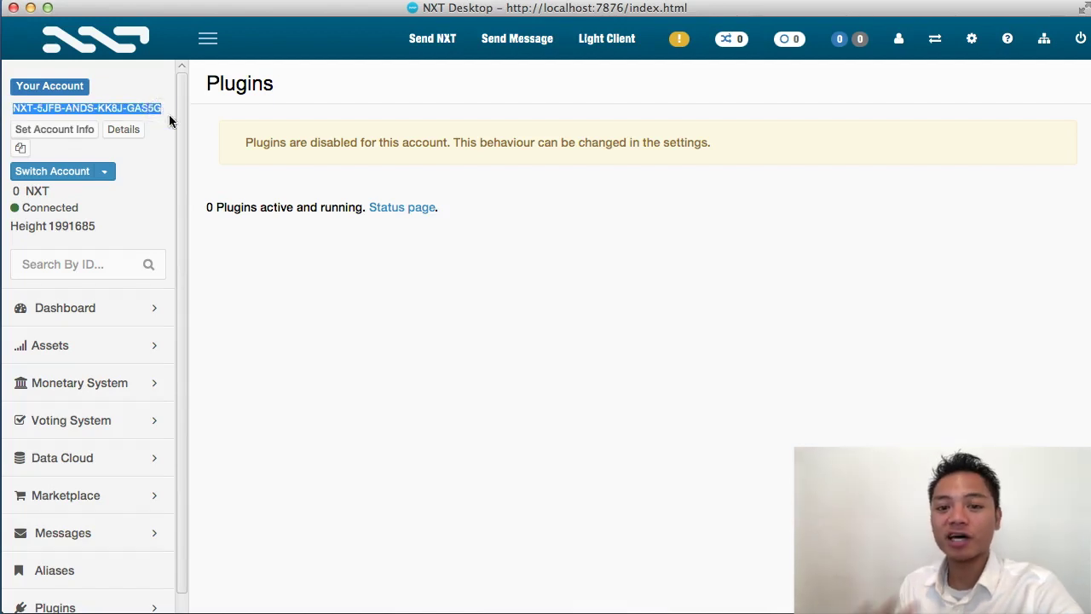
click(872, 180)
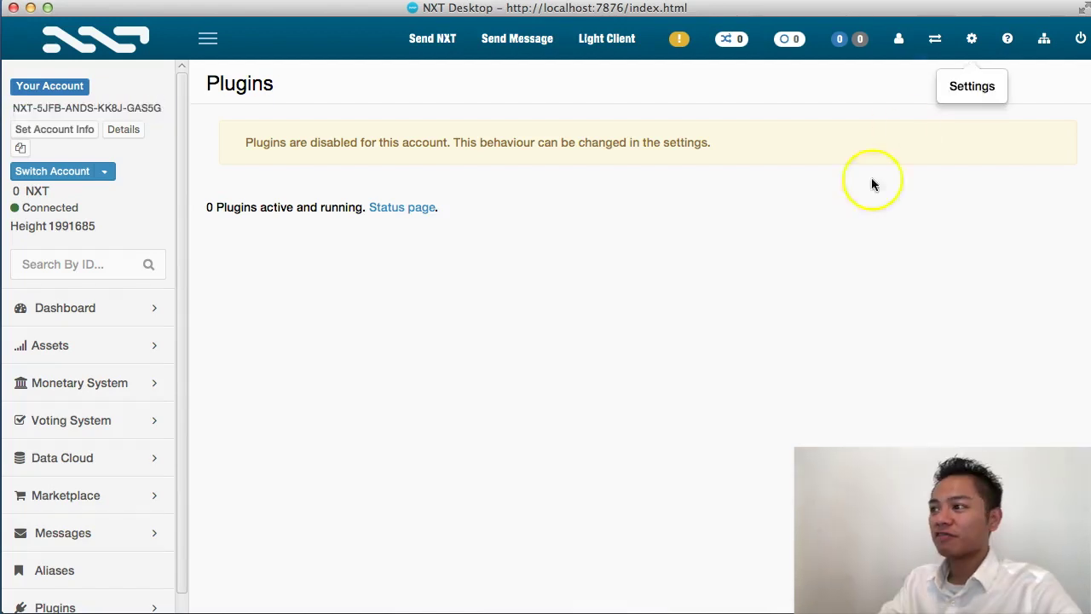
click(900, 44)
Look through the top-bar Exchange (Changelly), Settings, Help and power menus.
click(936, 40)
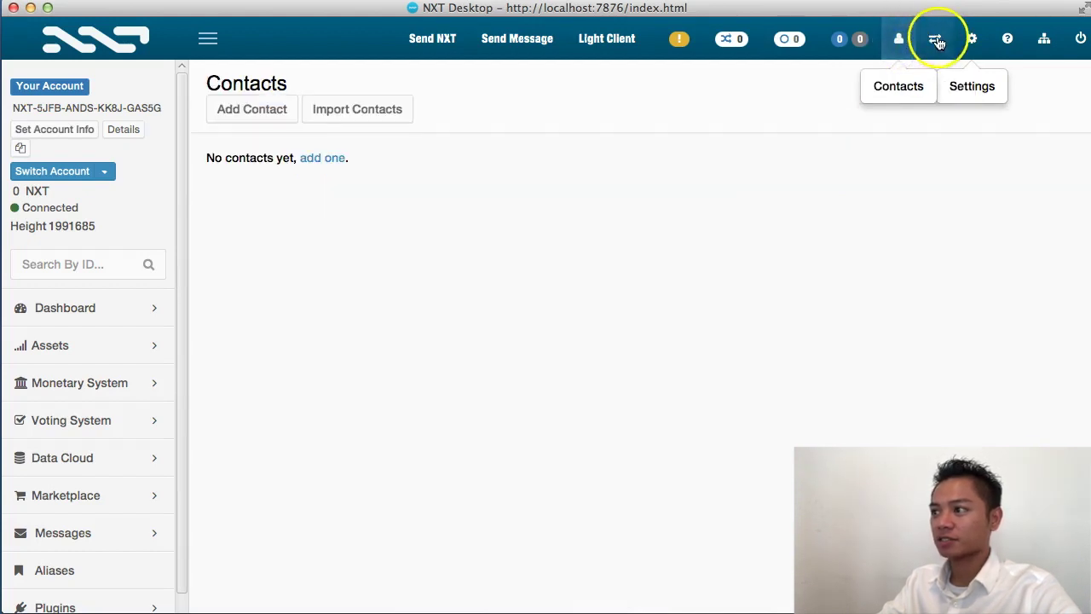
click(879, 100)
click(972, 38)
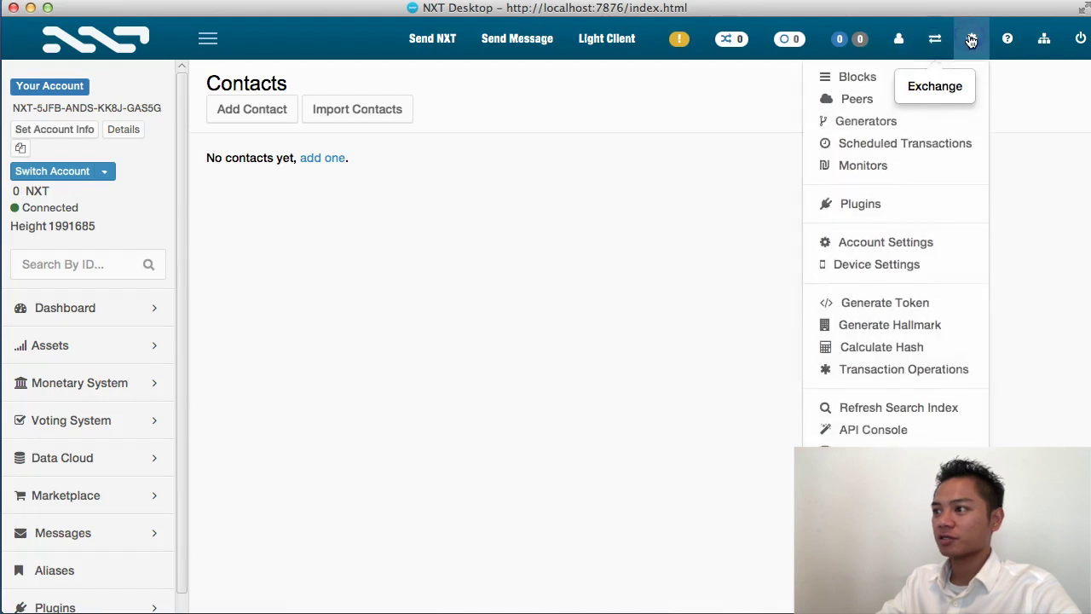
click(1008, 38)
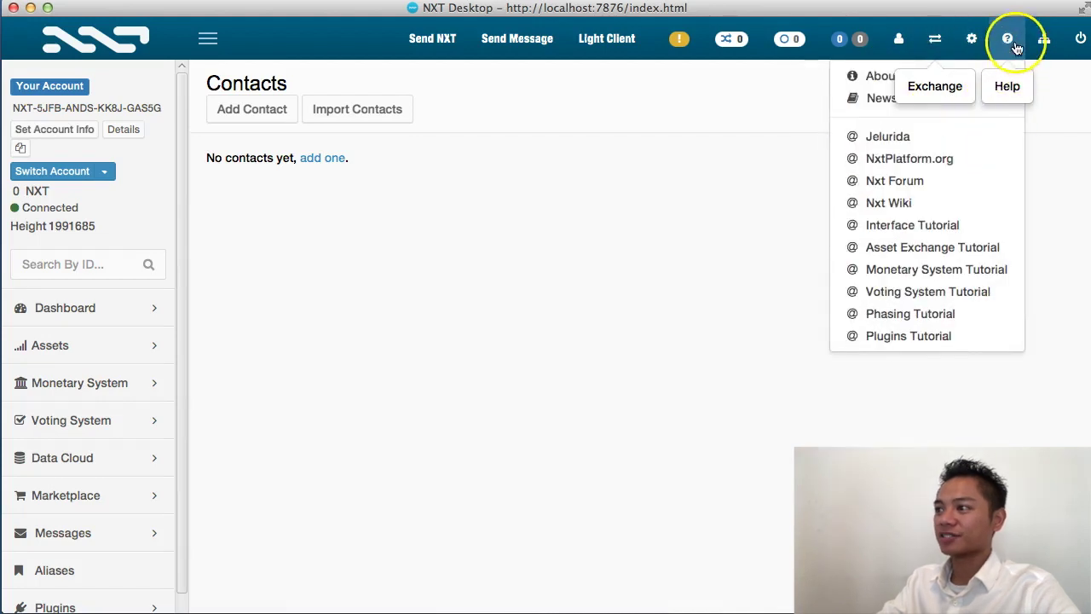
click(1033, 88)
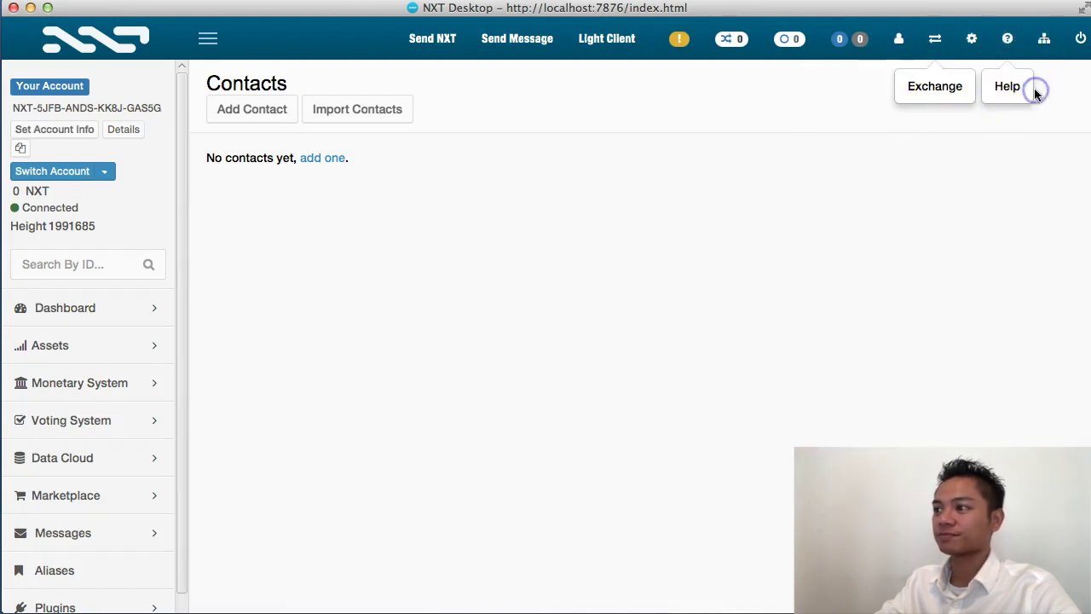
click(1049, 42)
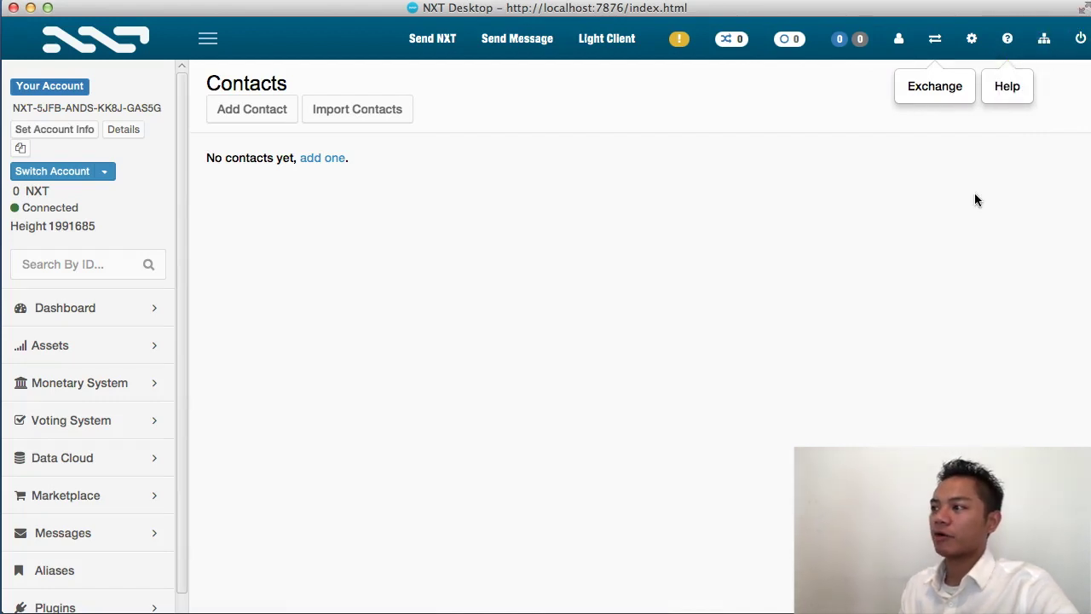
click(1082, 40)
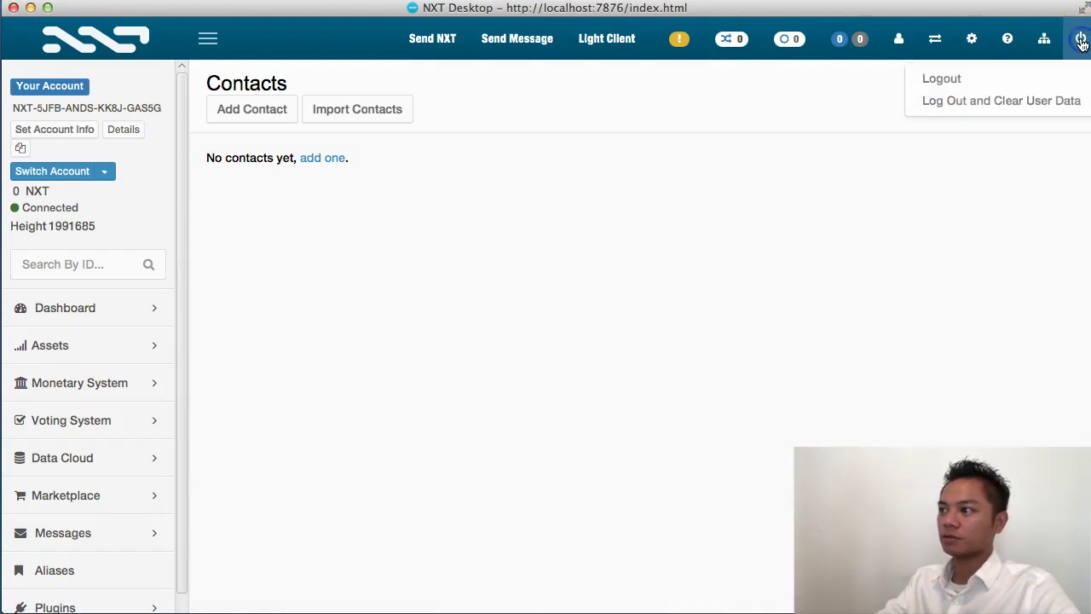
click(1006, 195)
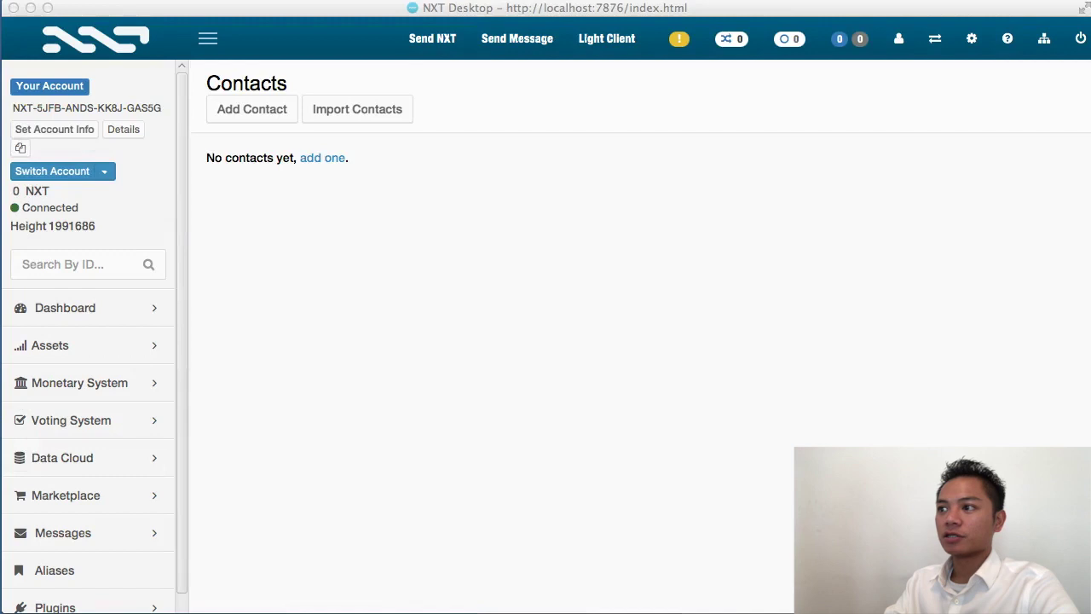
Log out of the account via the power menu and close the NXT Desktop window.
click(1080, 43)
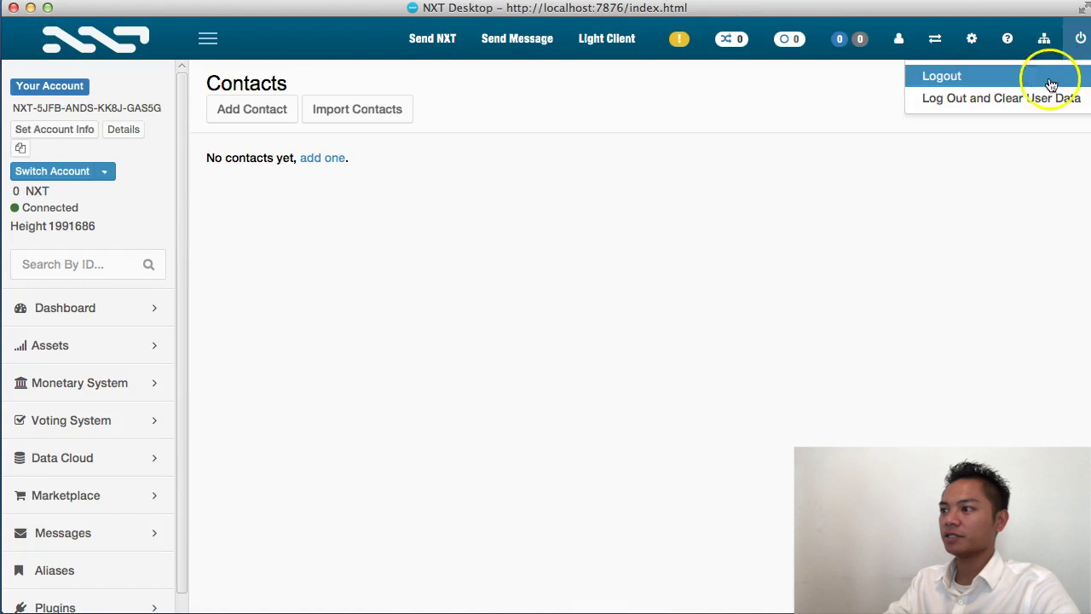
click(982, 82)
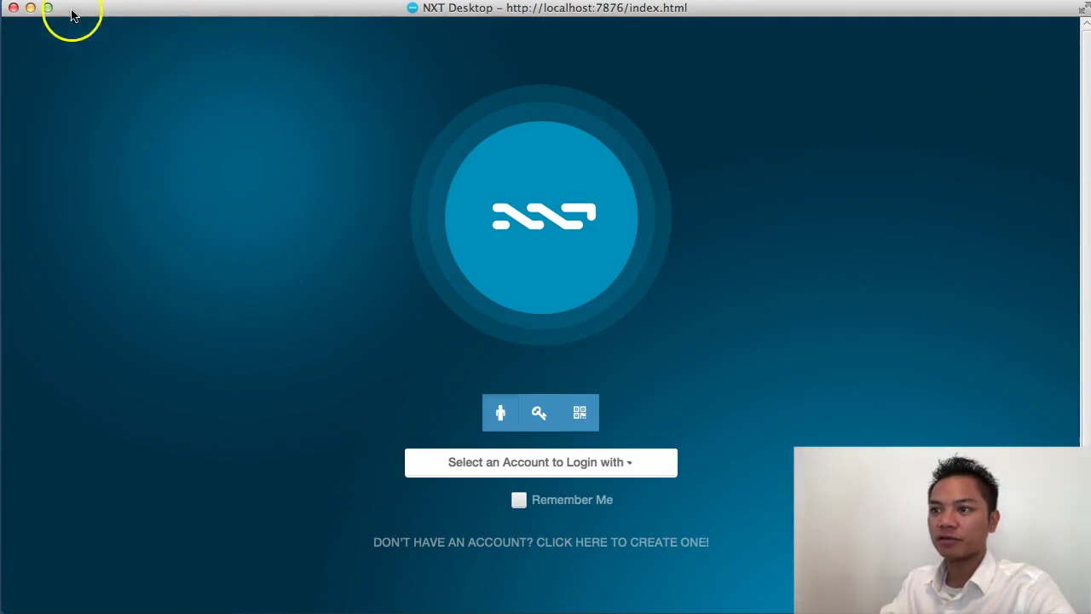
click(13, 9)
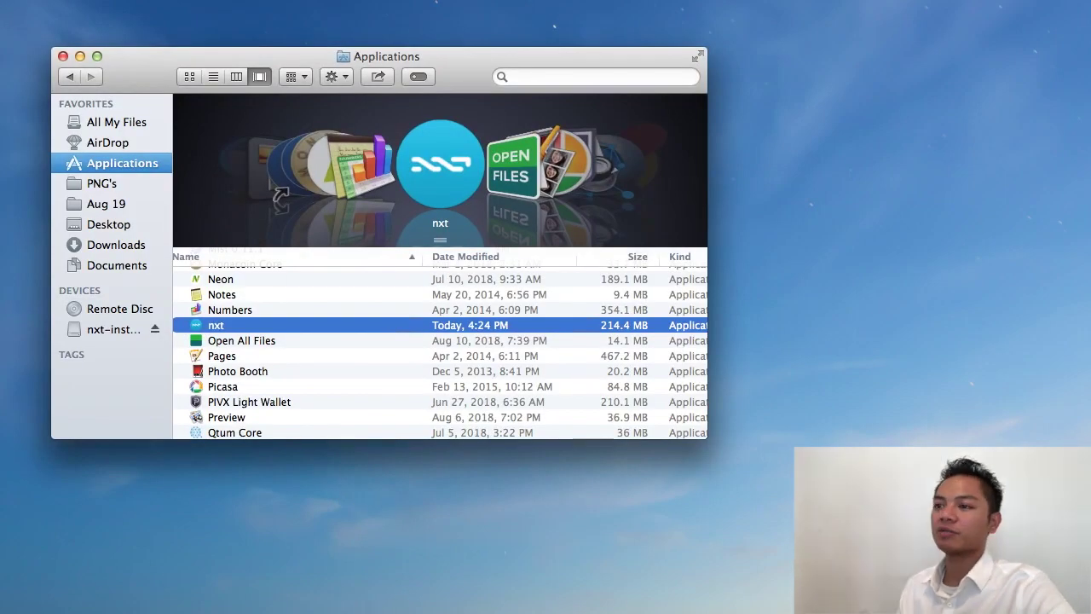
Relaunch nxt from Finder's Applications folder using the right-click Open command.
right_click(363, 325)
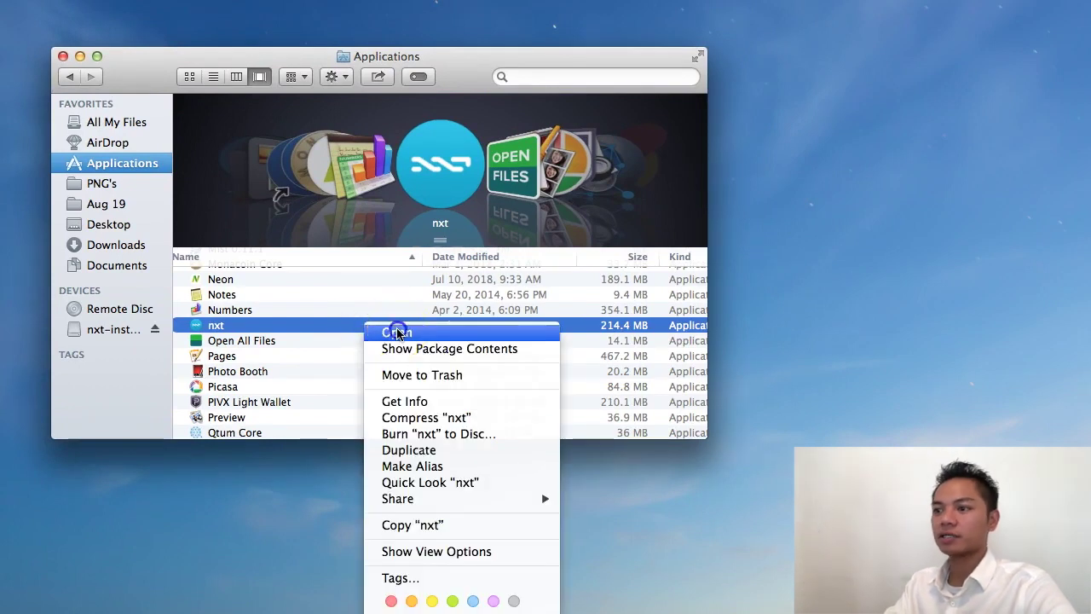
click(398, 333)
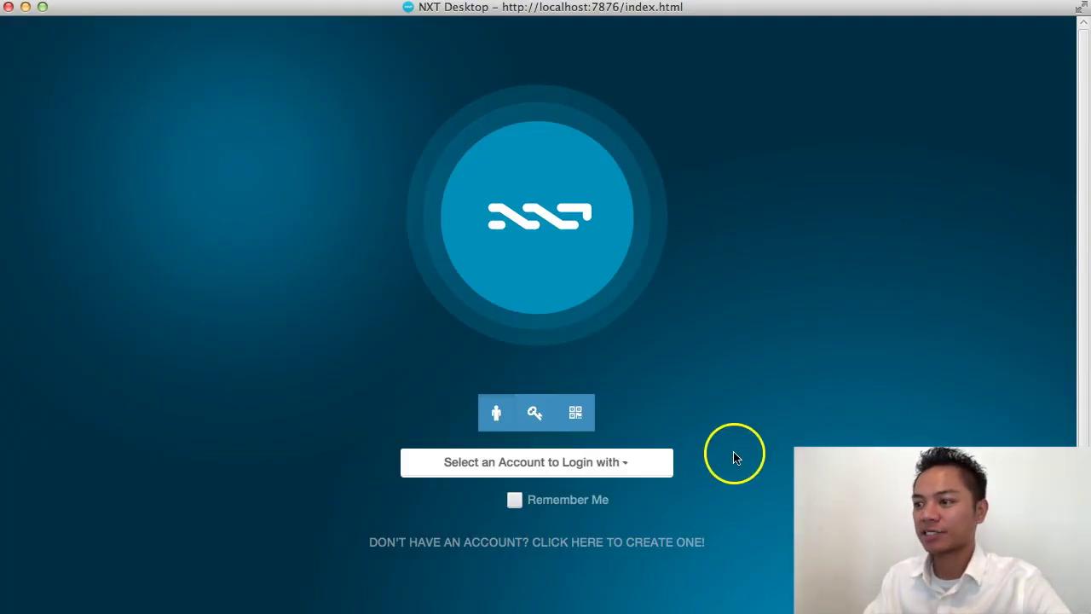
Log back in by choosing the saved NXT account from the login dropdown.
click(604, 461)
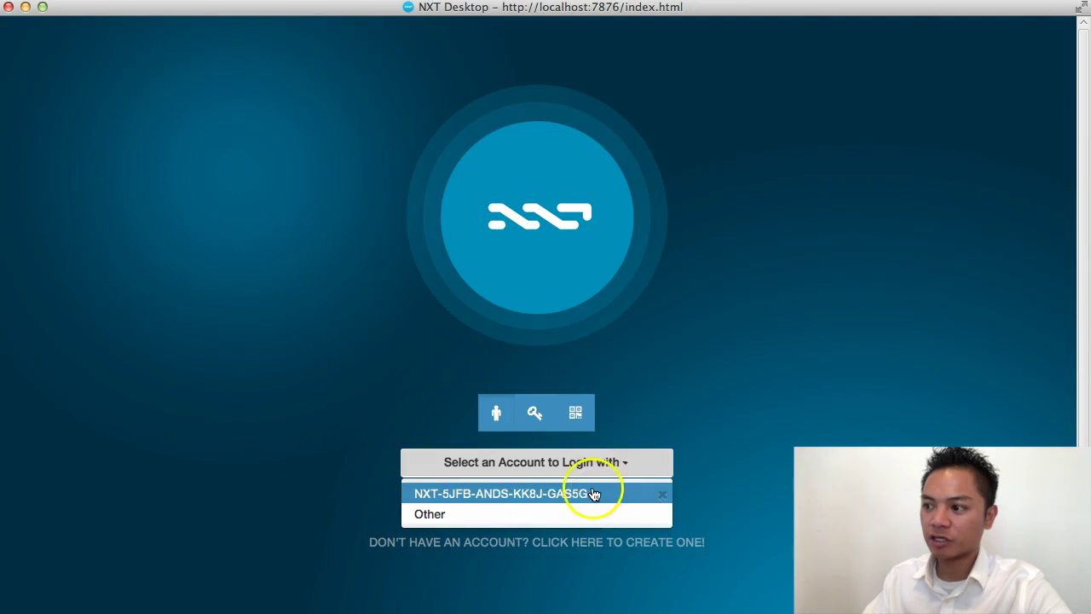
click(570, 495)
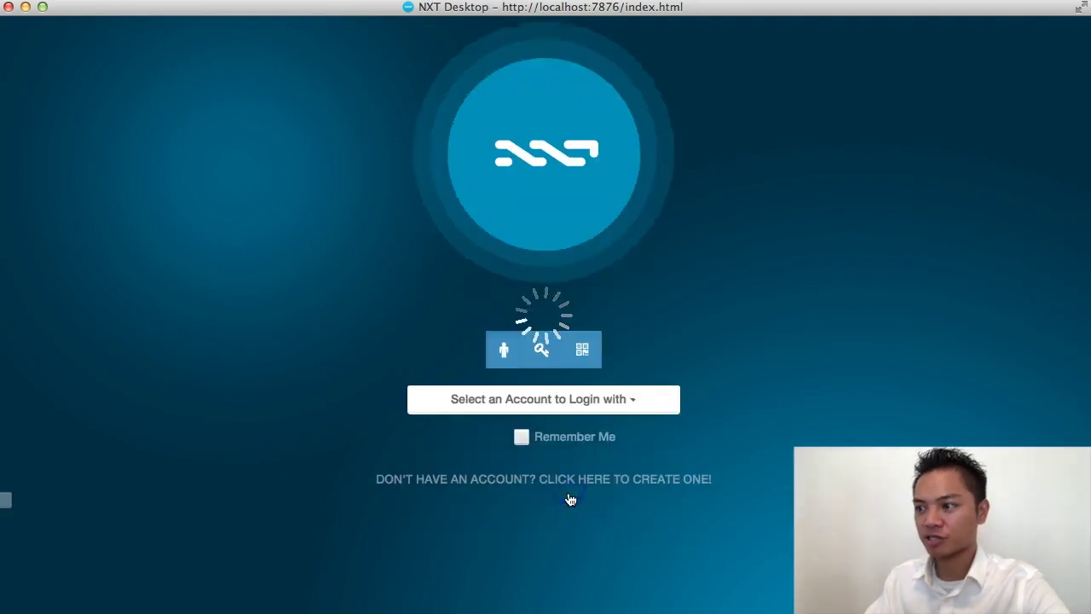